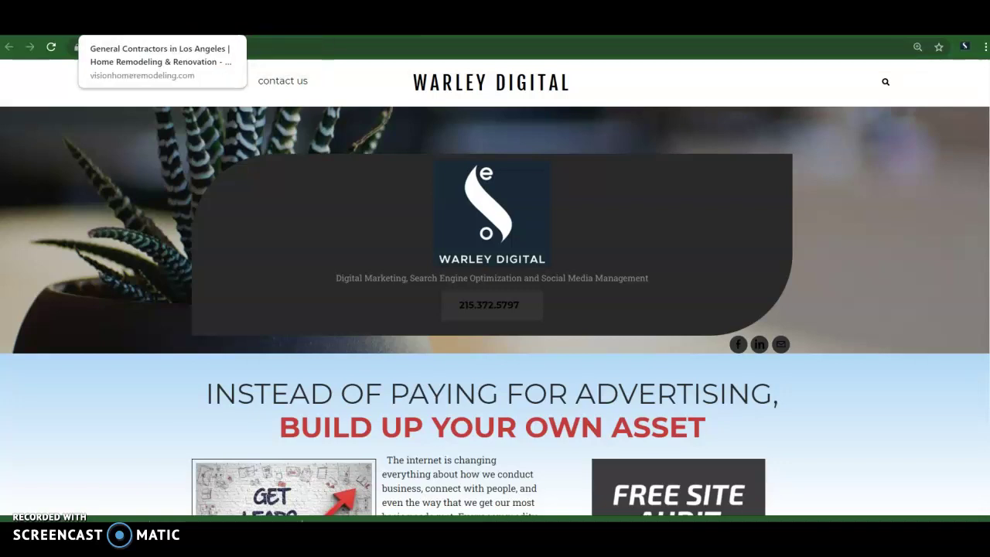
# Step: Bring up the Vision Home Remodeling site and examine the Google results for "outdoor kitchens los angeles", including ads, map listings and organic links
pyautogui.click(112, 28)
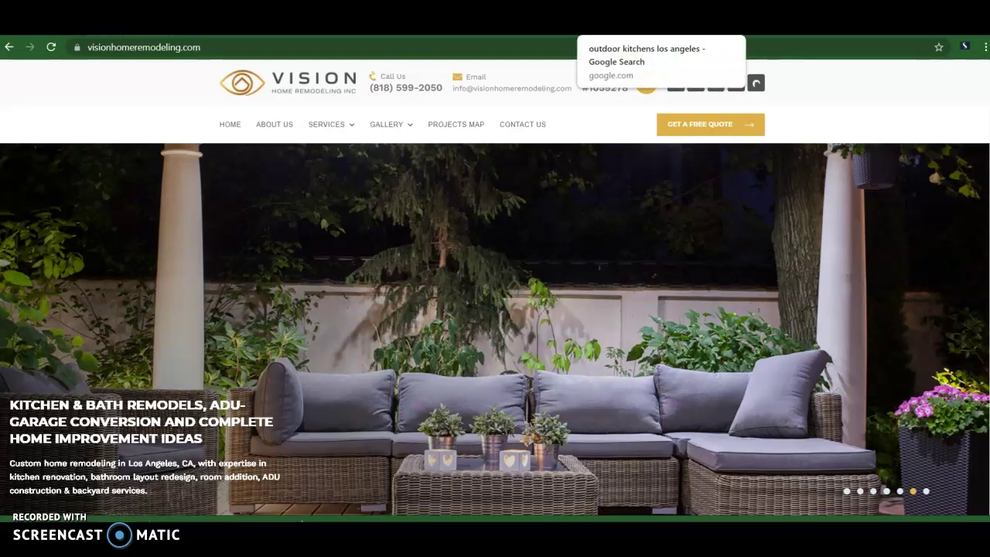
pyautogui.click(643, 28)
pyautogui.scroll(-3, 554, 209)
pyautogui.scroll(3, 554, 209)
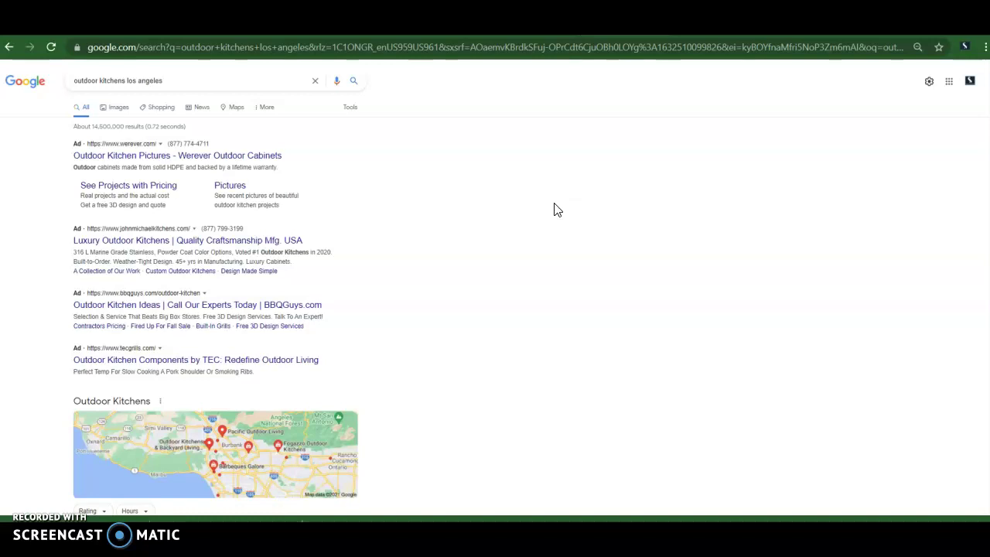
pyautogui.scroll(-5, 554, 209)
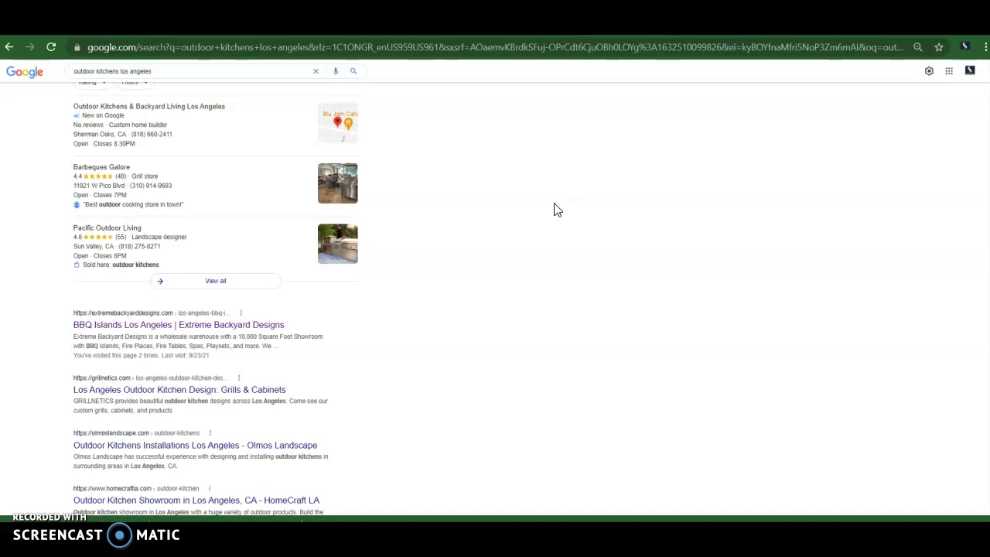
pyautogui.scroll(-6, 554, 209)
pyautogui.scroll(5, 554, 209)
pyautogui.scroll(6, 553, 209)
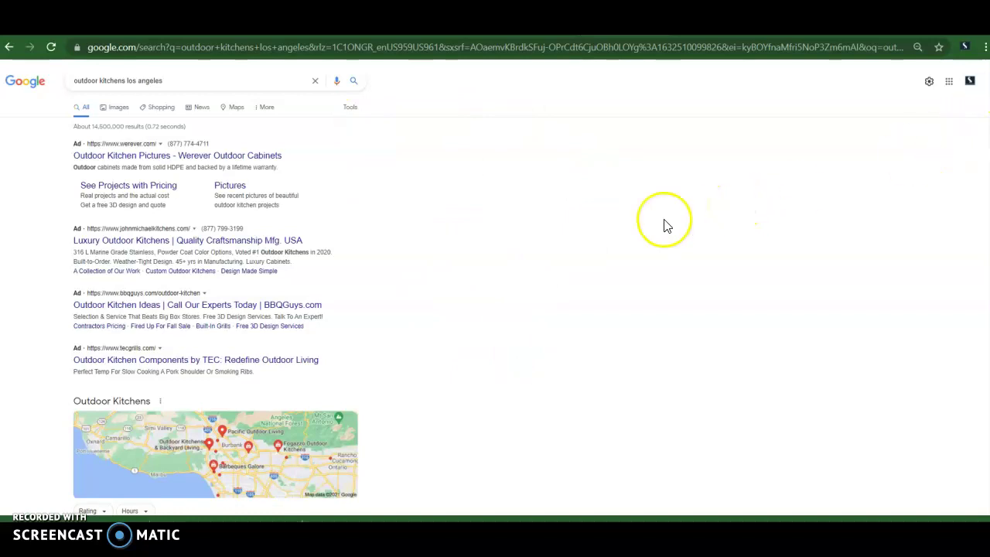
pyautogui.scroll(-2, 539, 230)
pyautogui.scroll(2, 464, 209)
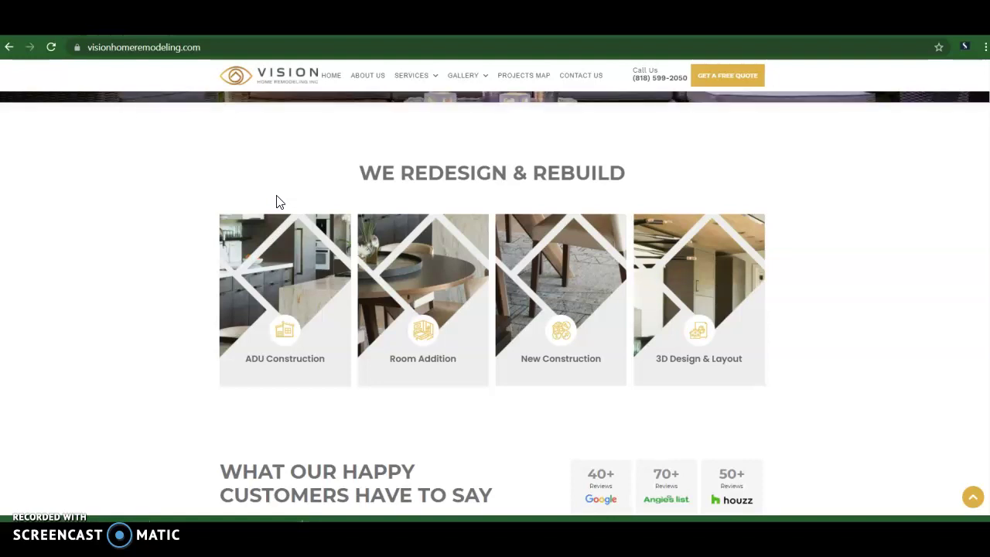
# Step: Review the Vision Home Remodeling homepage from the hero slideshow through the services, customer reviews and residential projects sections
pyautogui.scroll(-7, 280, 201)
pyautogui.scroll(-4, 280, 202)
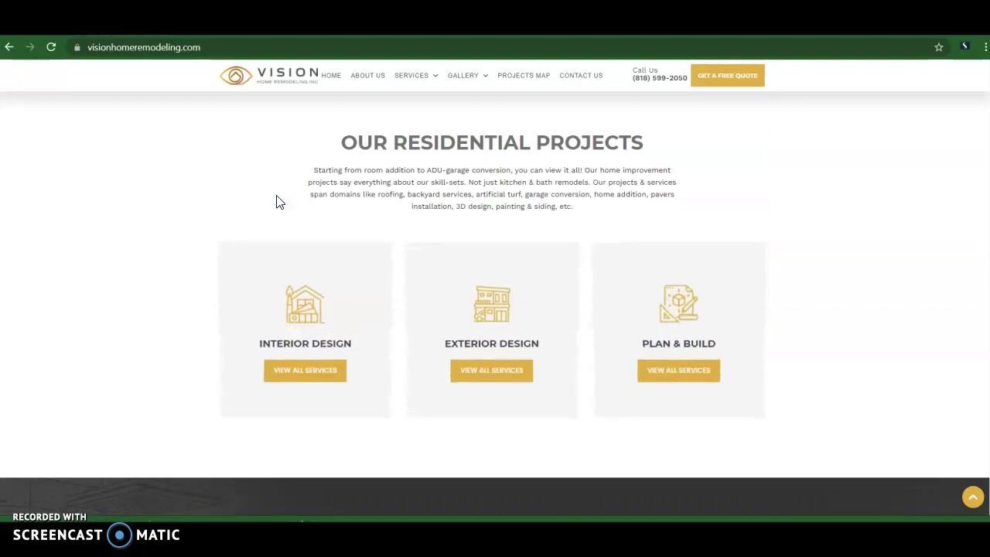
pyautogui.scroll(12, 279, 202)
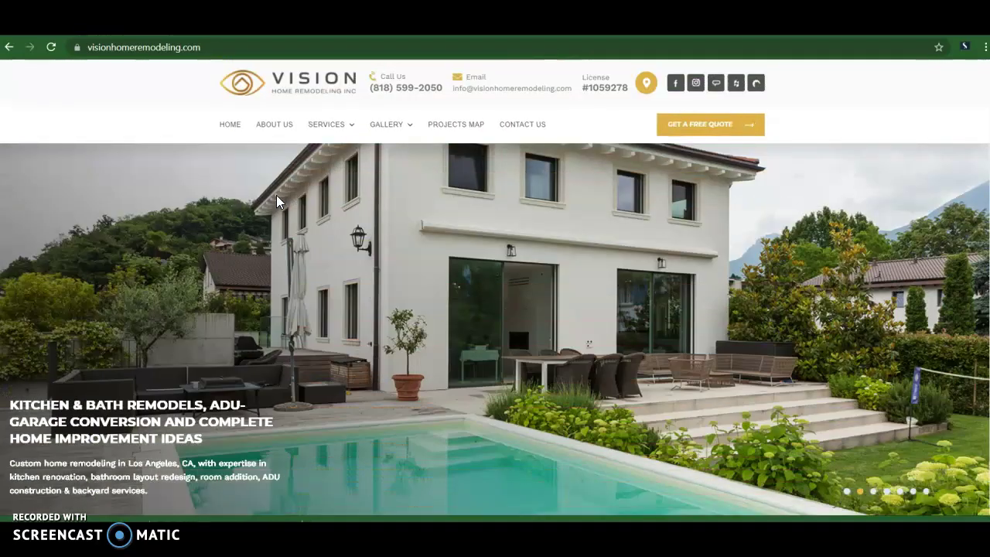
pyautogui.scroll(-5, 279, 202)
pyautogui.scroll(-2, 279, 202)
# Step: Select everything on the homepage to check which content is real text down to the footer, and clear the selection
pyautogui.rightClick(138, 229)
pyautogui.click(99, 235)
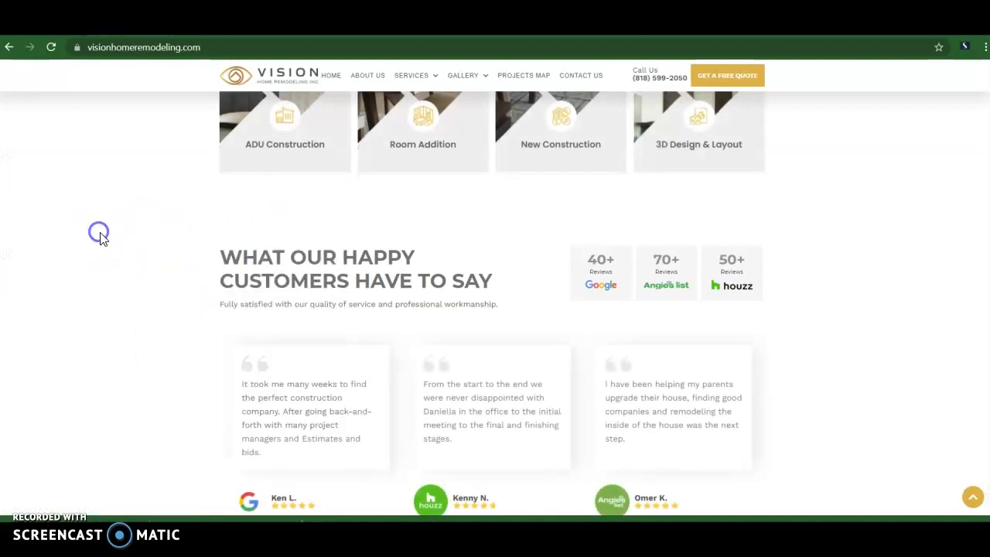
pyautogui.hotkey('ctrl', 'a')
pyautogui.scroll(8, 99, 233)
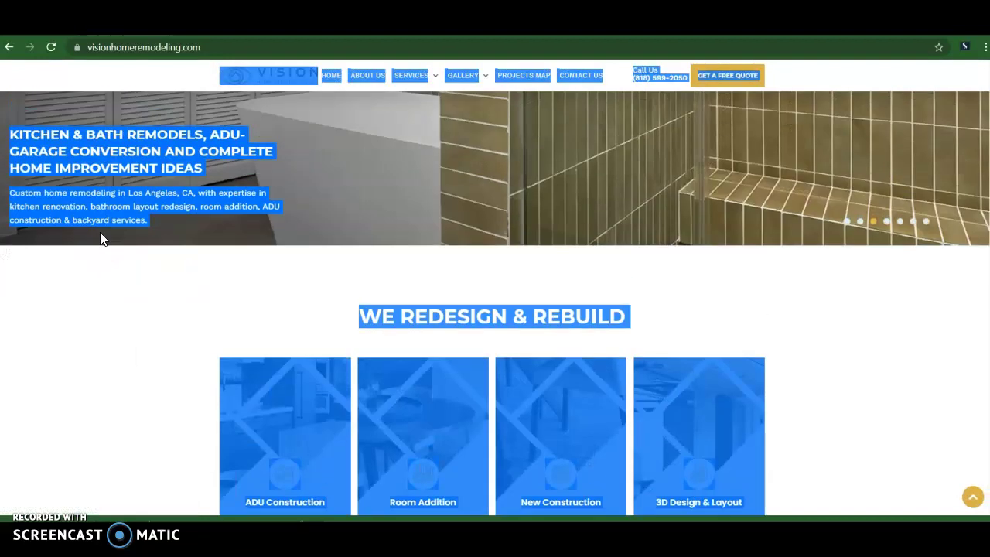
pyautogui.scroll(-6, 100, 234)
pyautogui.scroll(-10, 100, 240)
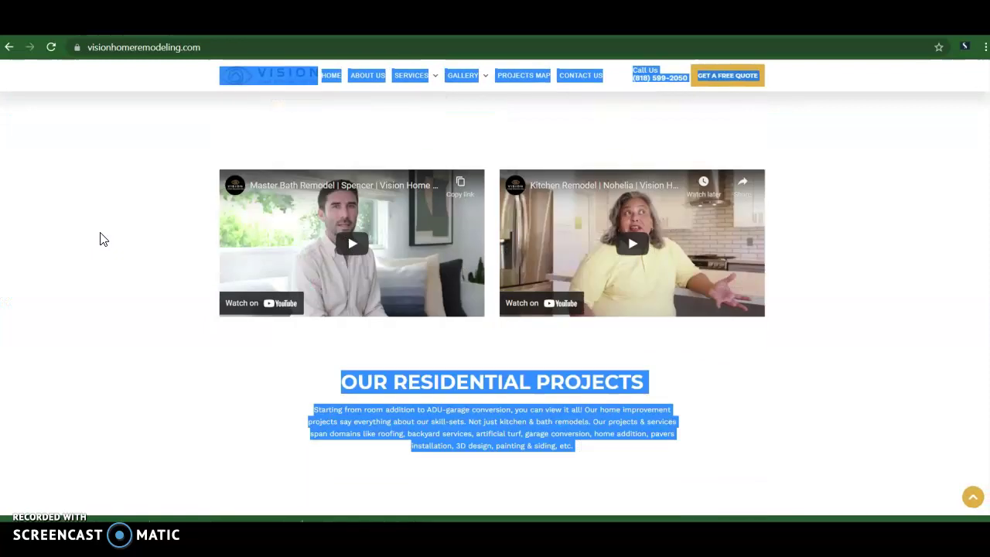
pyautogui.scroll(-8, 99, 240)
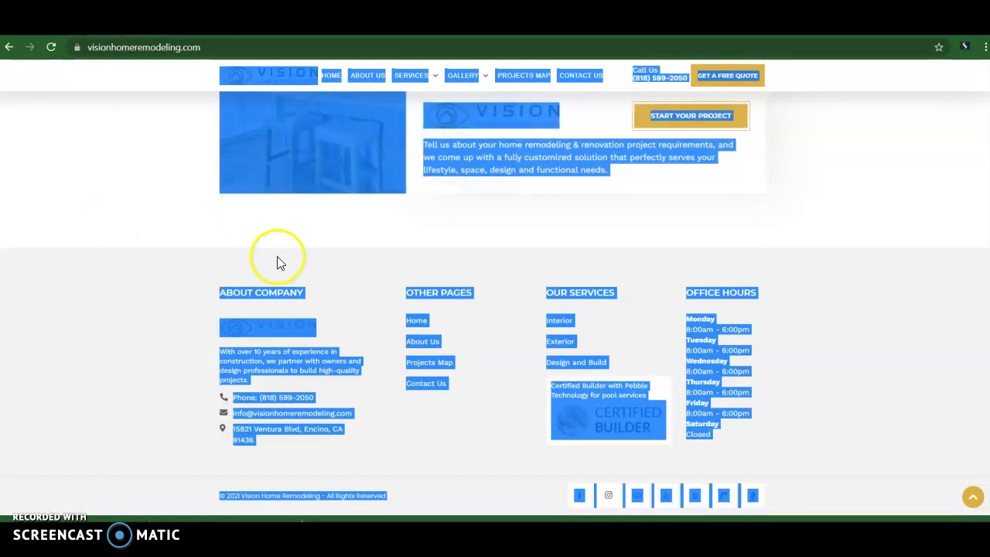
pyautogui.click(177, 263)
# Step: Check the file name of the kitchen stools image above the footer through its save dialog, without saving it
pyautogui.rightClick(287, 142)
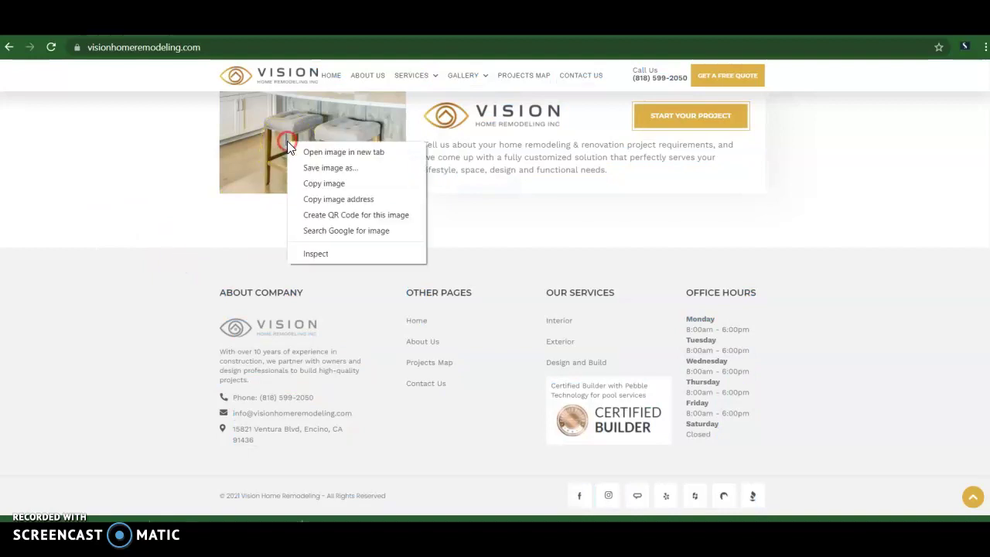
pyautogui.click(340, 167)
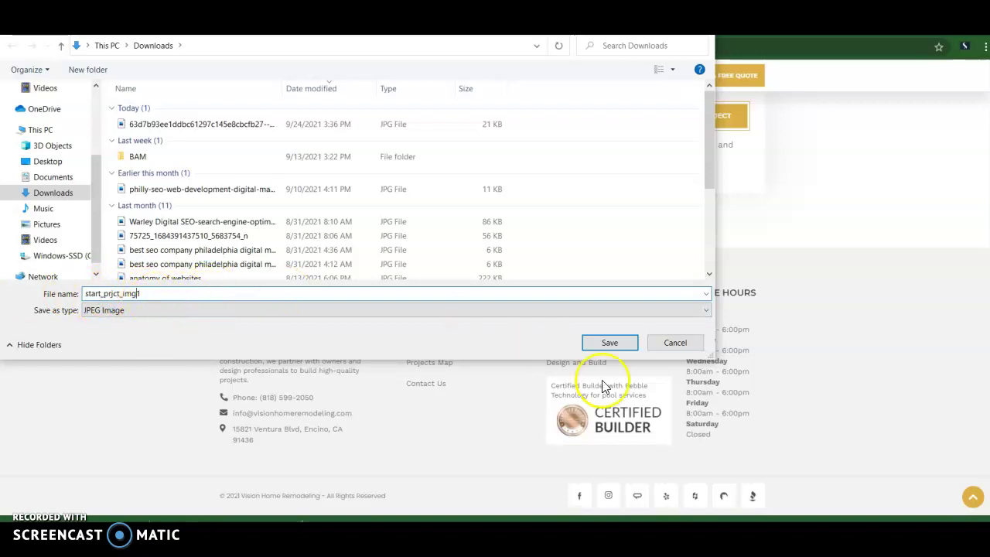
pyautogui.click(667, 348)
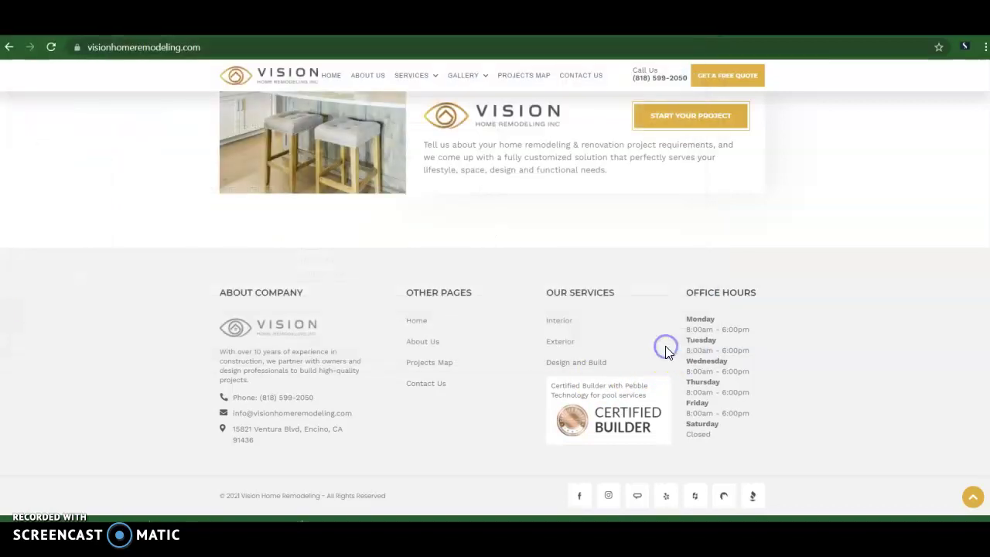
# Step: Examine the headings and written content in every homepage section, from the hero slideshow and reviews to the sustainable energy section and footer
pyautogui.scroll(4, 665, 347)
pyautogui.scroll(3, 665, 346)
pyautogui.scroll(-15, 666, 346)
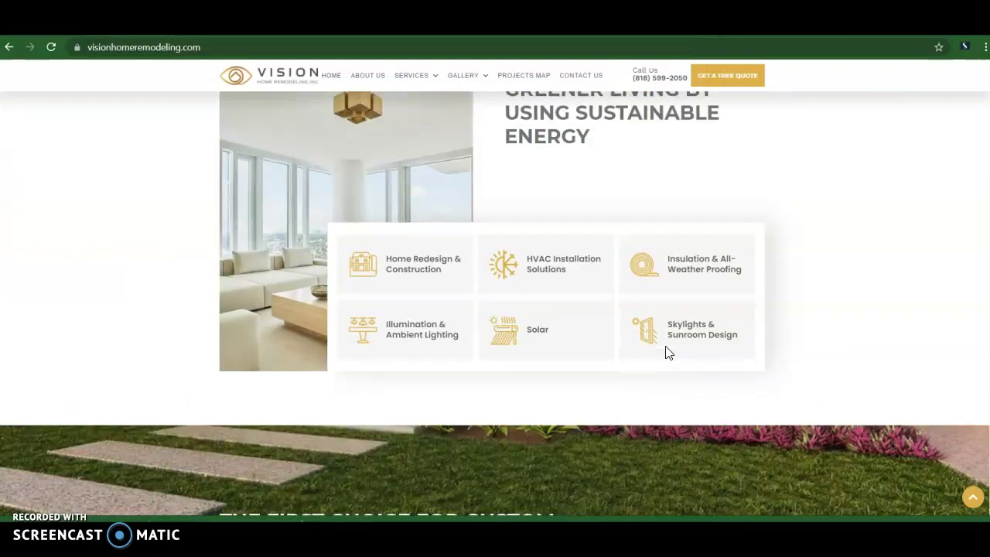
pyautogui.scroll(12, 665, 346)
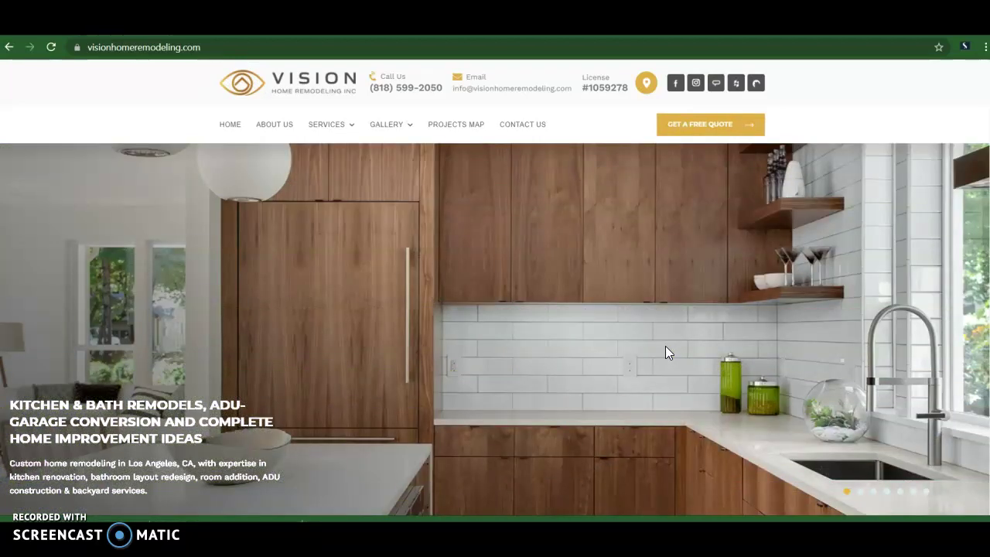
pyautogui.scroll(-8, 665, 346)
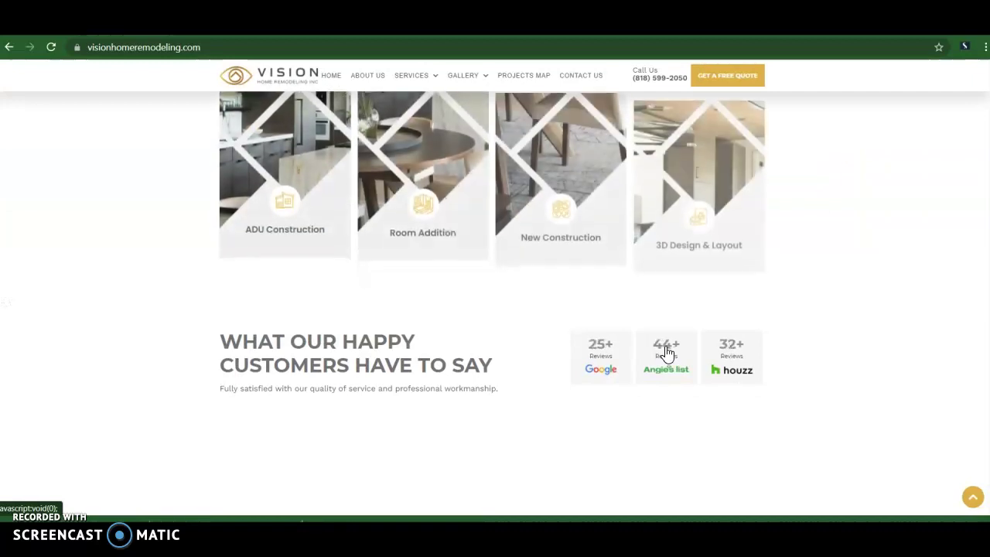
pyautogui.scroll(-4, 406, 236)
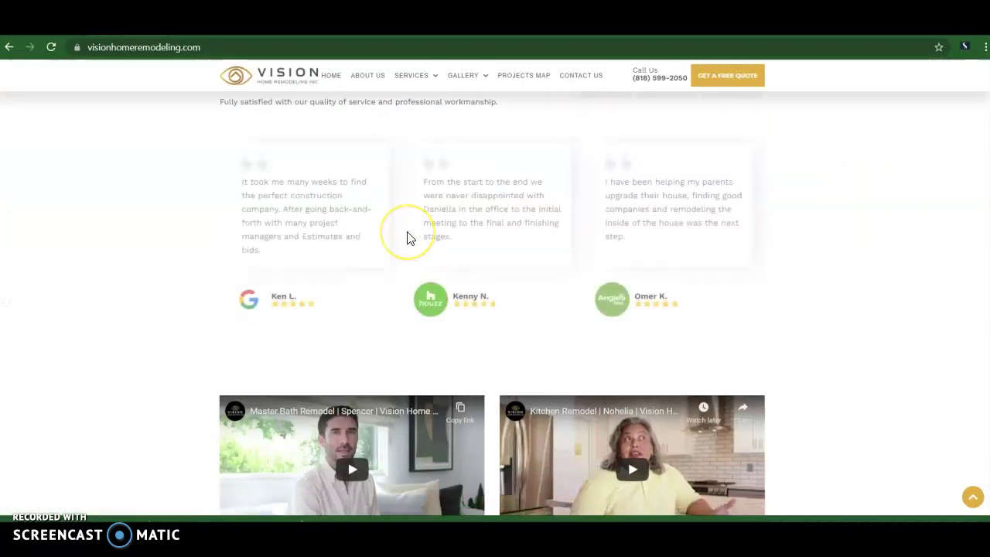
pyautogui.scroll(-3, 409, 237)
pyautogui.scroll(-9, 409, 238)
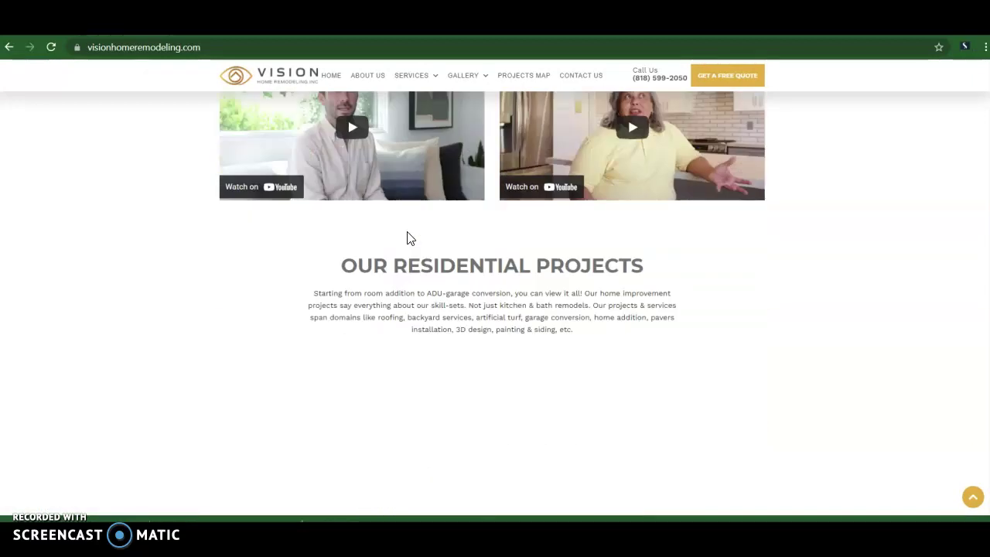
pyautogui.scroll(-10, 409, 238)
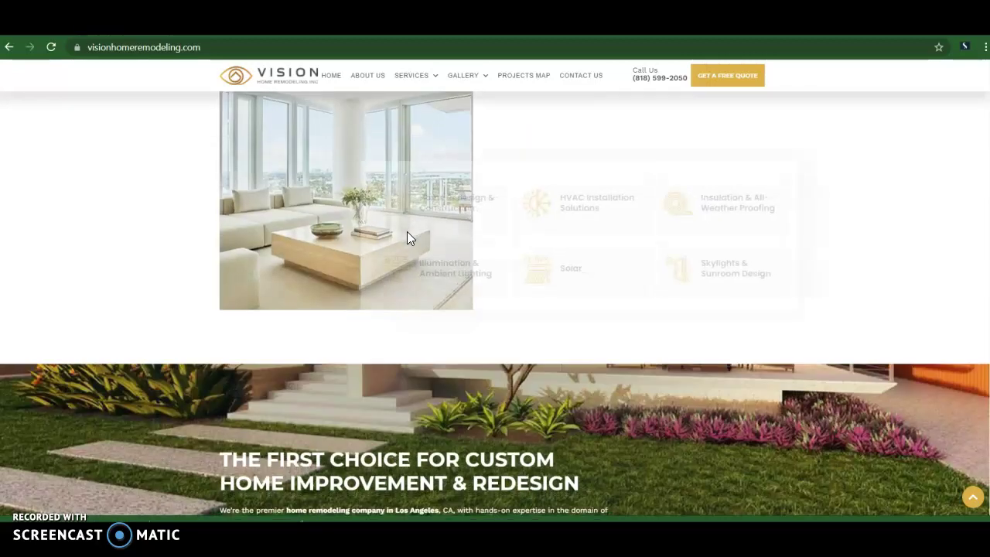
pyautogui.scroll(-3, 407, 232)
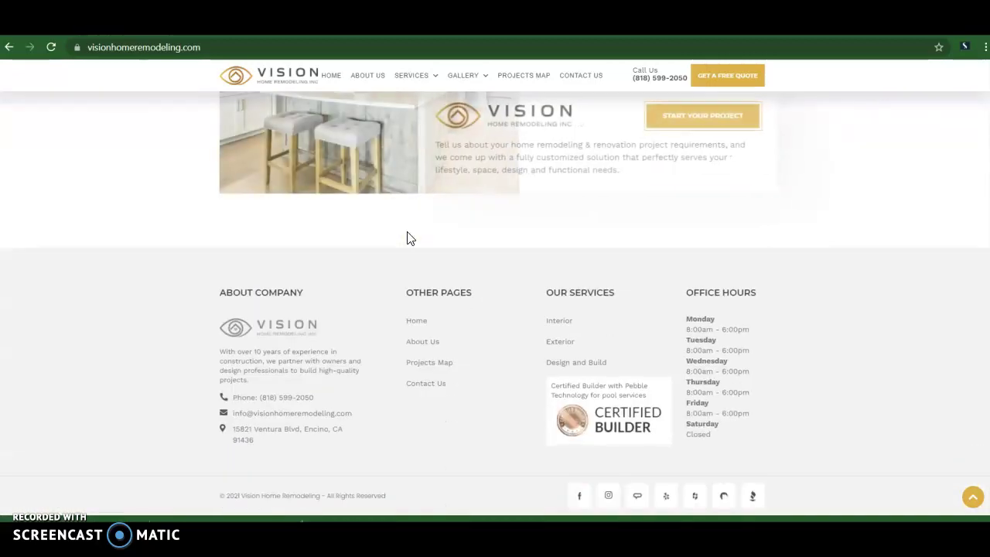
pyautogui.scroll(4, 406, 232)
pyautogui.scroll(8, 407, 232)
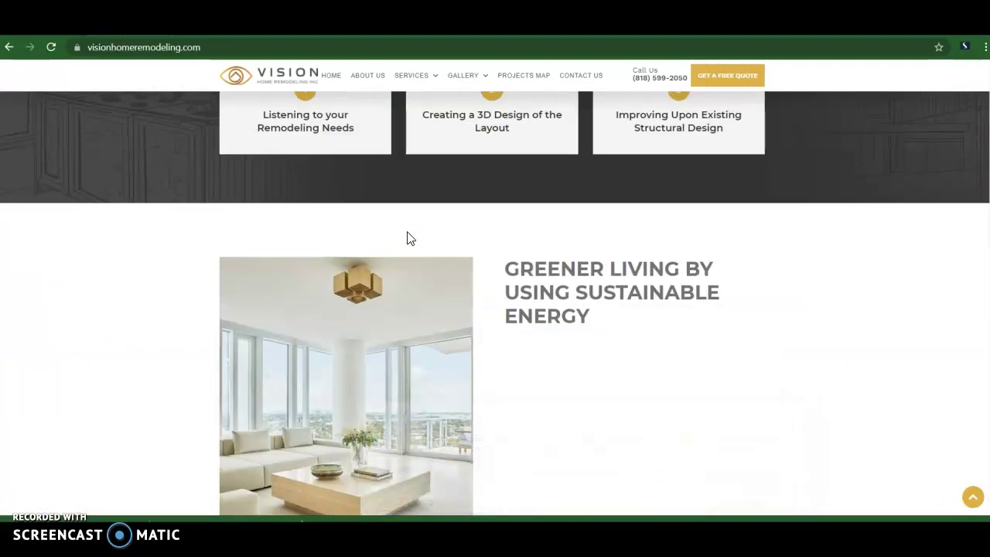
pyautogui.scroll(10, 410, 238)
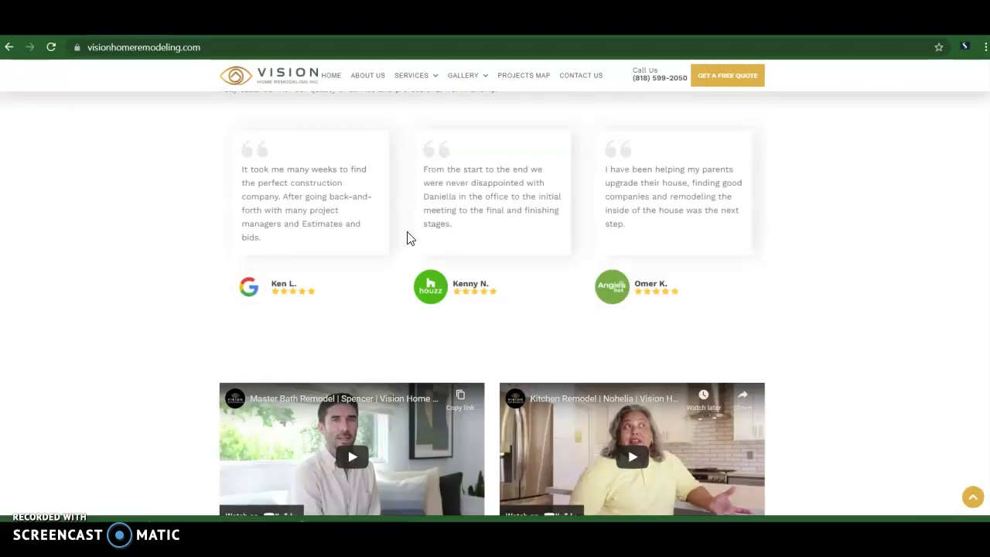
pyautogui.scroll(6, 408, 237)
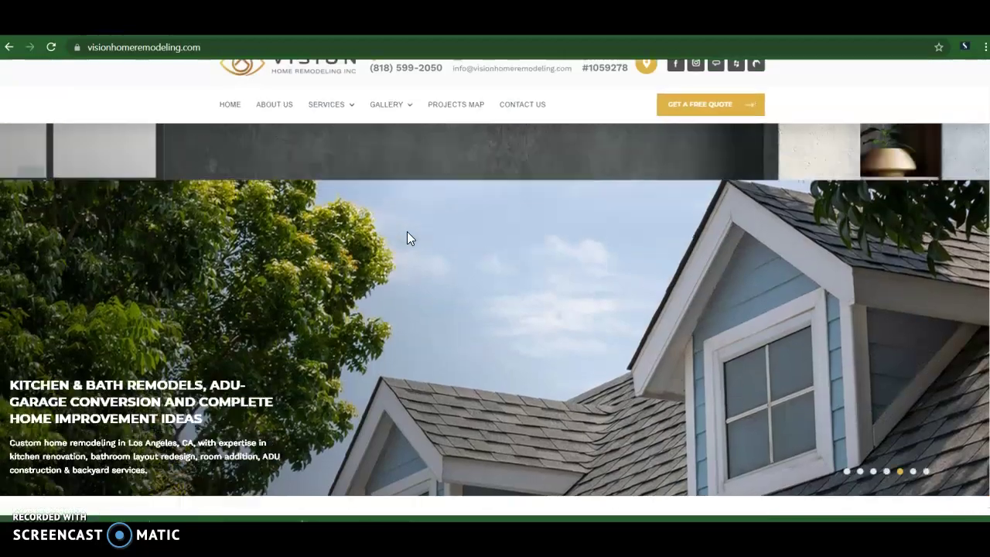
pyautogui.scroll(-10, 408, 237)
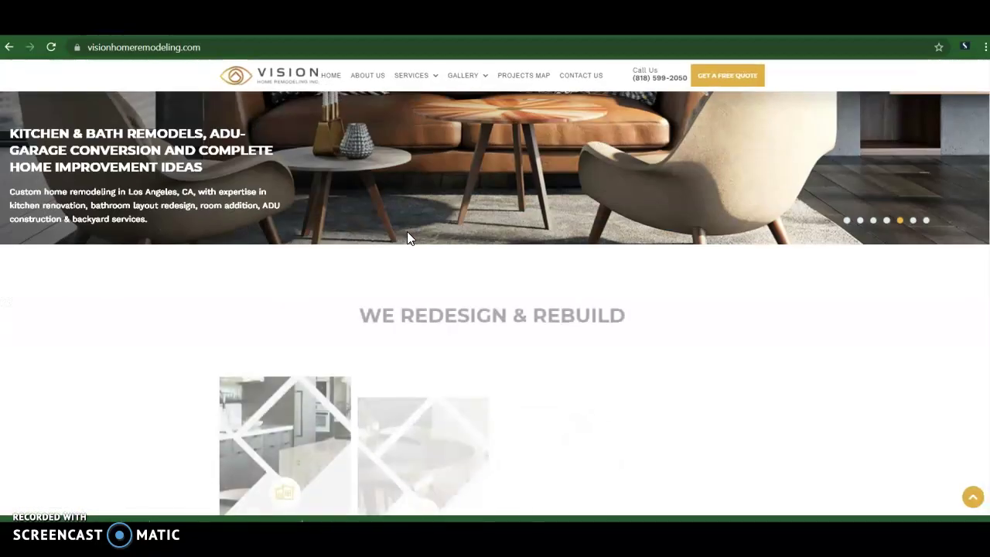
pyautogui.scroll(-10, 408, 234)
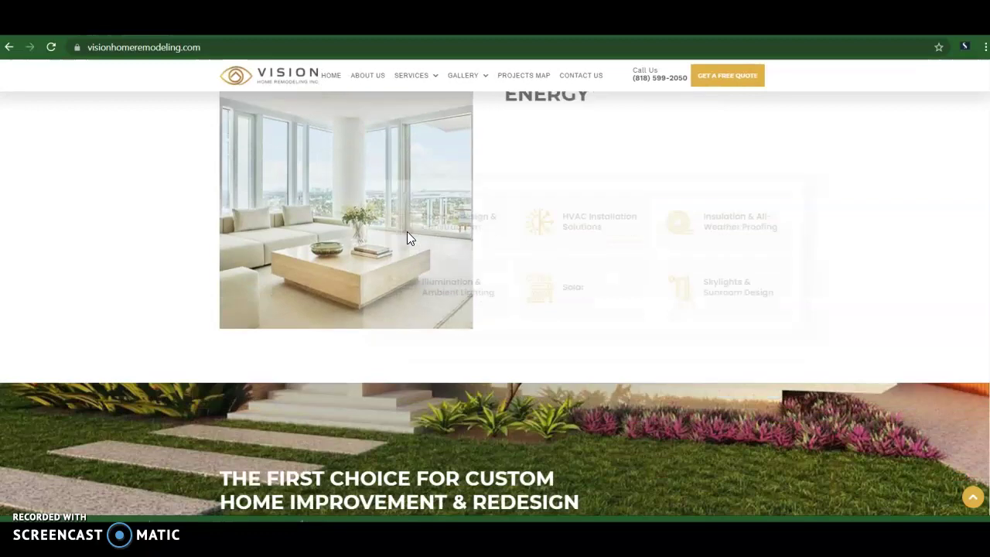
pyautogui.scroll(7, 408, 236)
pyautogui.scroll(6, 410, 238)
# Step: Enlarge the page to 80% and examine the customer testimonials, review counts and hero section's text
pyautogui.hotkey('ctrl', '+')
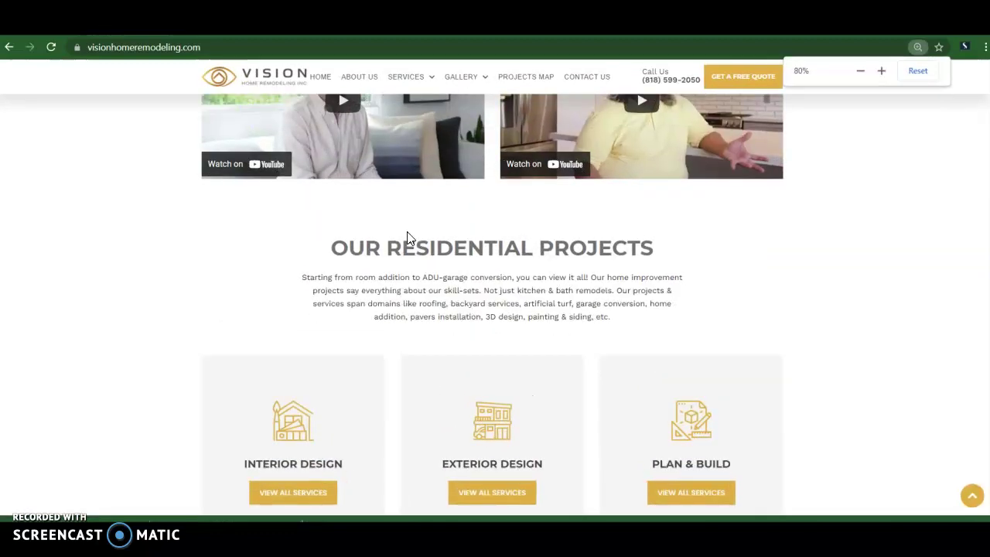
pyautogui.scroll(5, 537, 255)
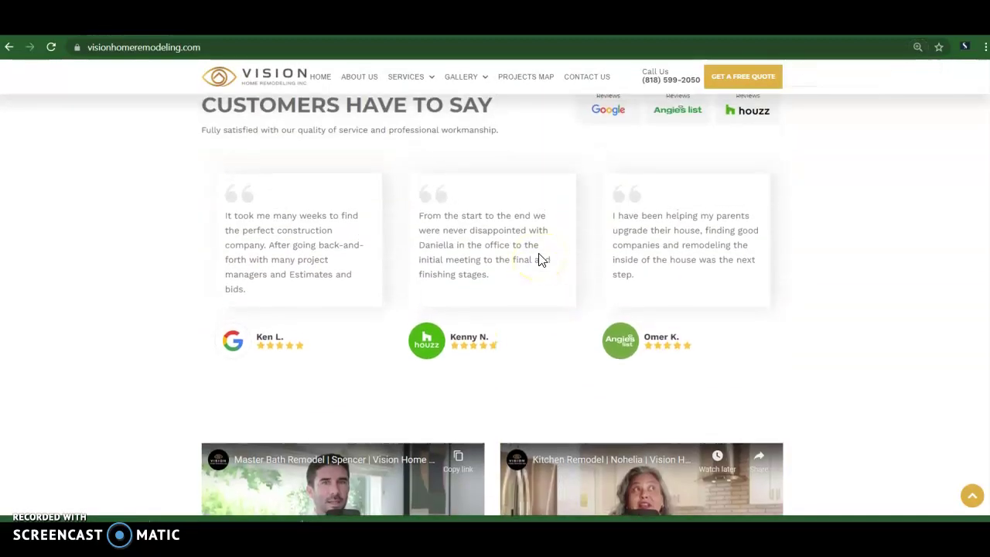
pyautogui.scroll(10, 539, 261)
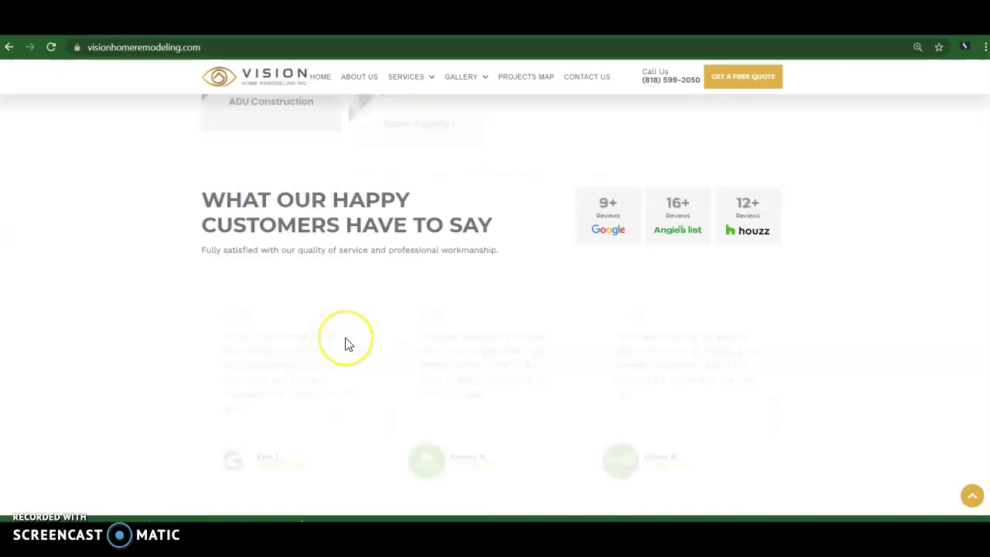
pyautogui.scroll(10, 345, 341)
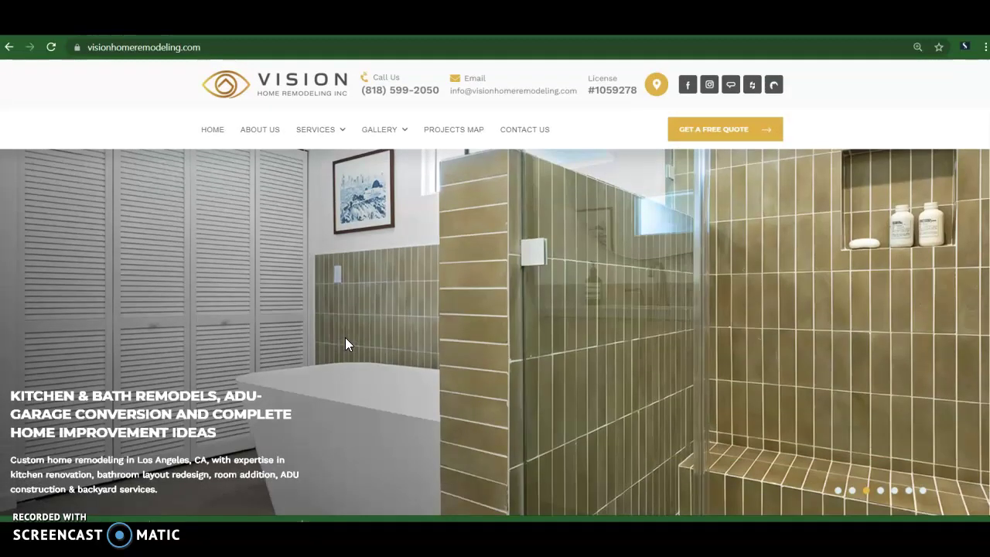
pyautogui.scroll(-8, 346, 343)
pyautogui.scroll(8, 346, 343)
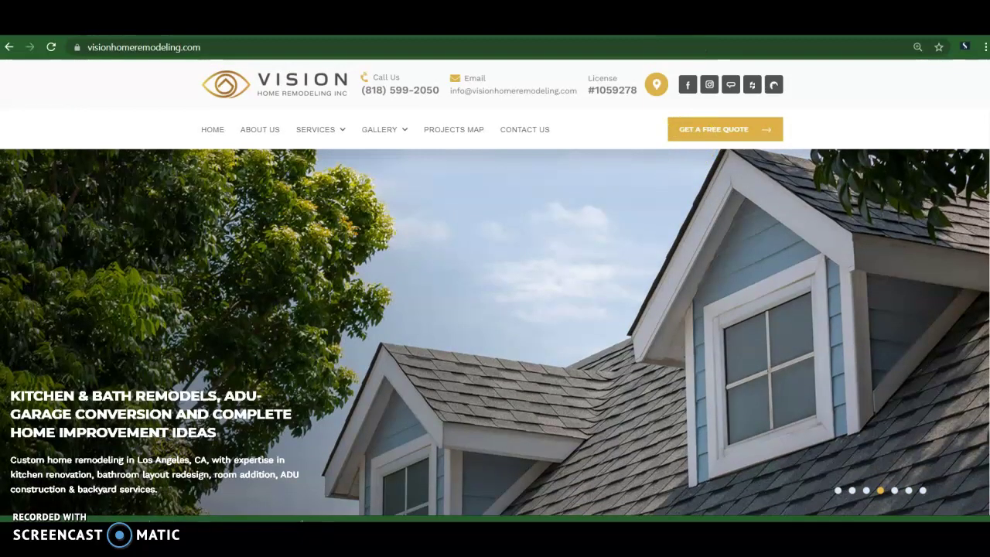
# Step: Rerun the Google search for "outdoor kitchens los angeles" and examine its map listings and organic results
pyautogui.click(627, 28)
pyautogui.tripleClick(188, 82)
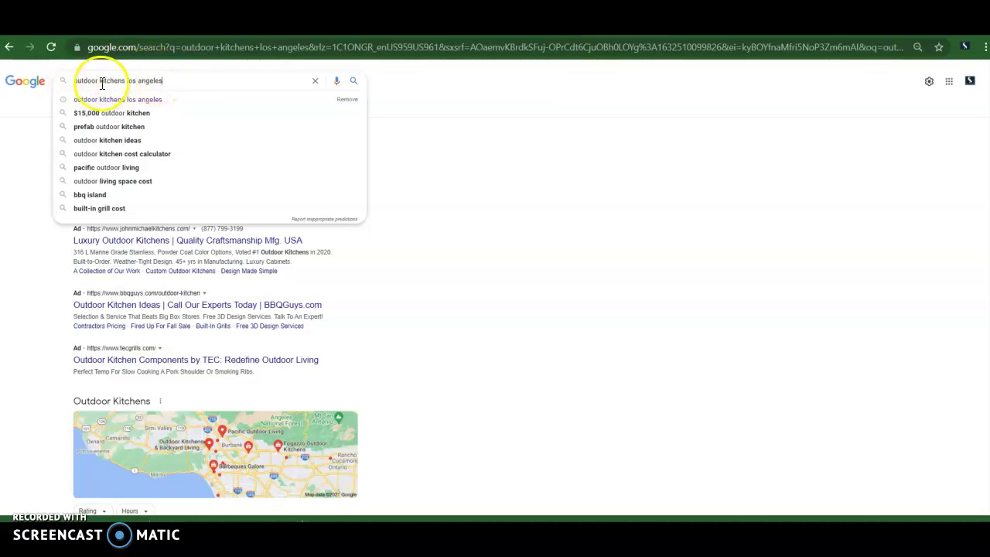
pyautogui.click(501, 161)
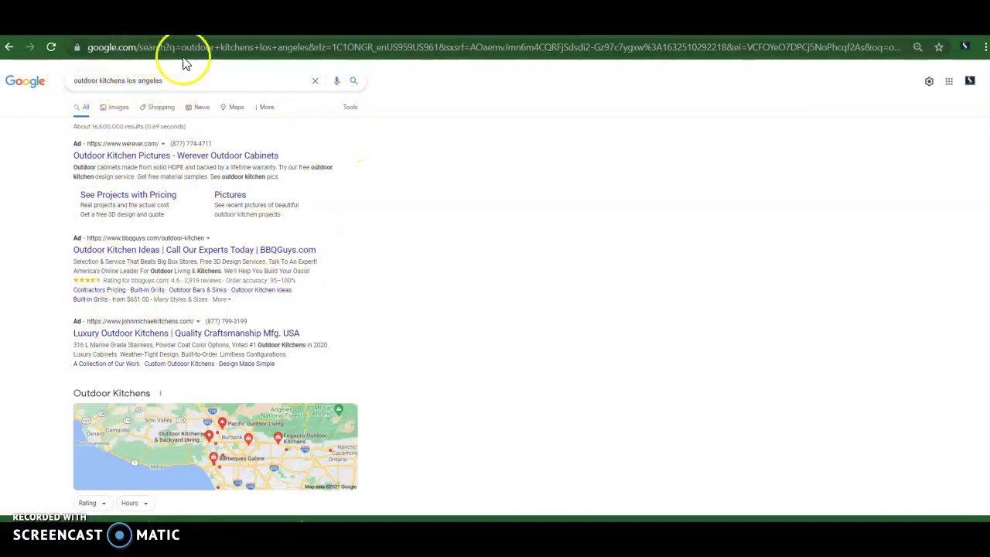
pyautogui.scroll(-3, 375, 275)
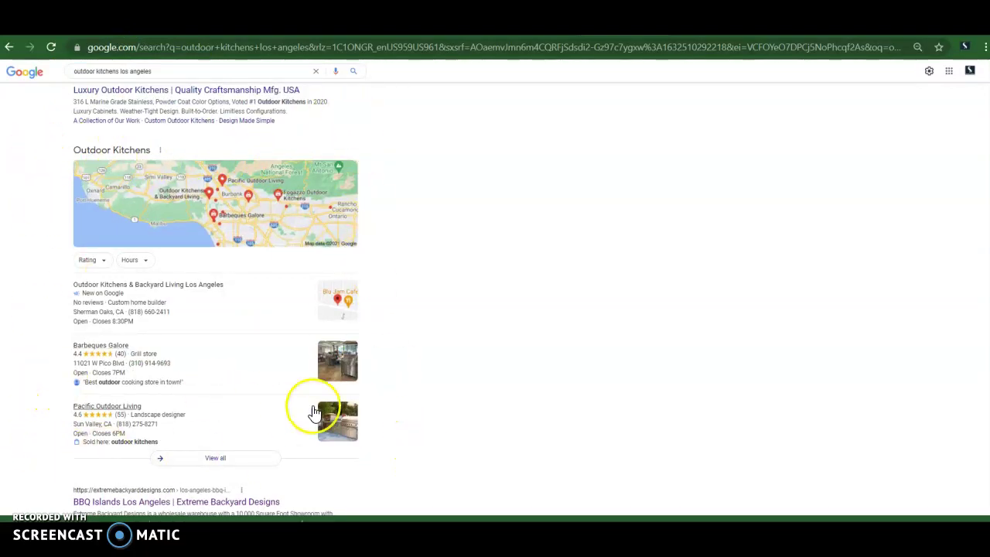
pyautogui.scroll(-4, 425, 320)
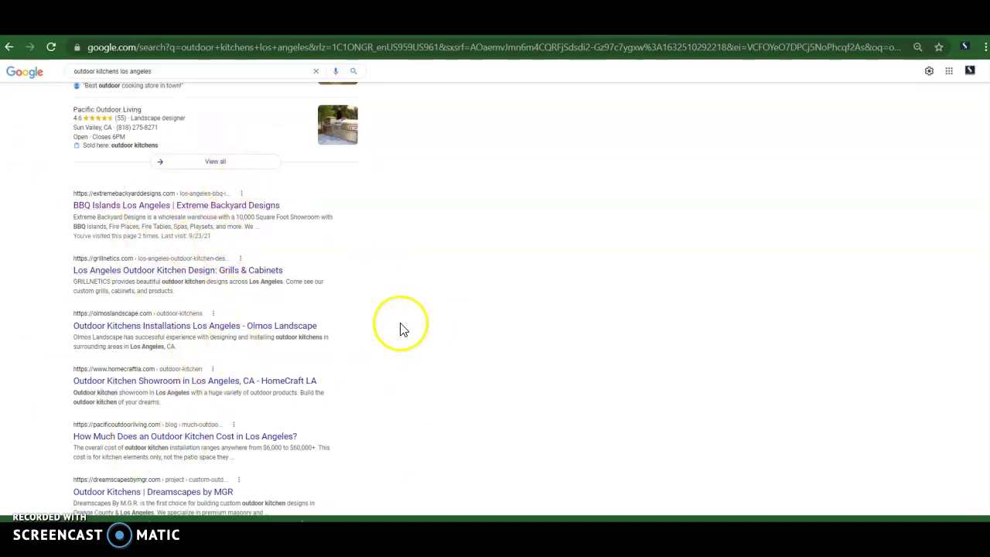
# Step: Switch from the Google results to Ahrefs Keywords Explorer and examine the traffic share by domains for "outdoor kitchens los angeles"
pyautogui.scroll(-4, 400, 328)
pyautogui.scroll(12, 400, 328)
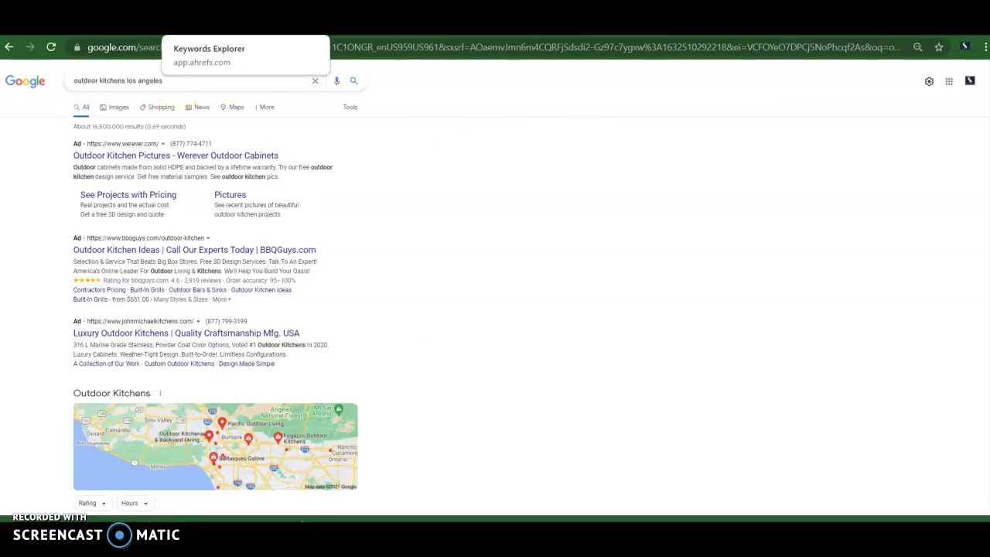
pyautogui.click(193, 28)
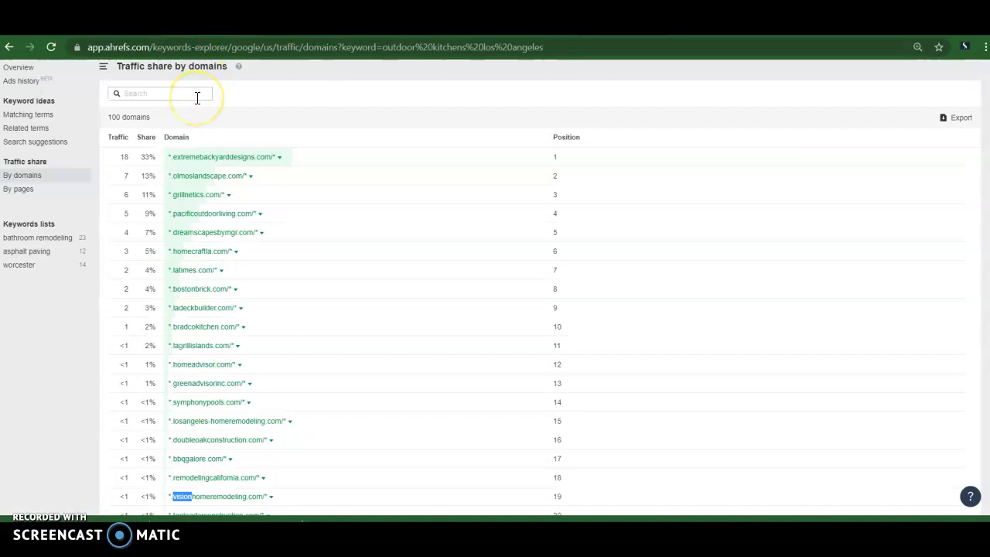
pyautogui.scroll(1, 197, 98)
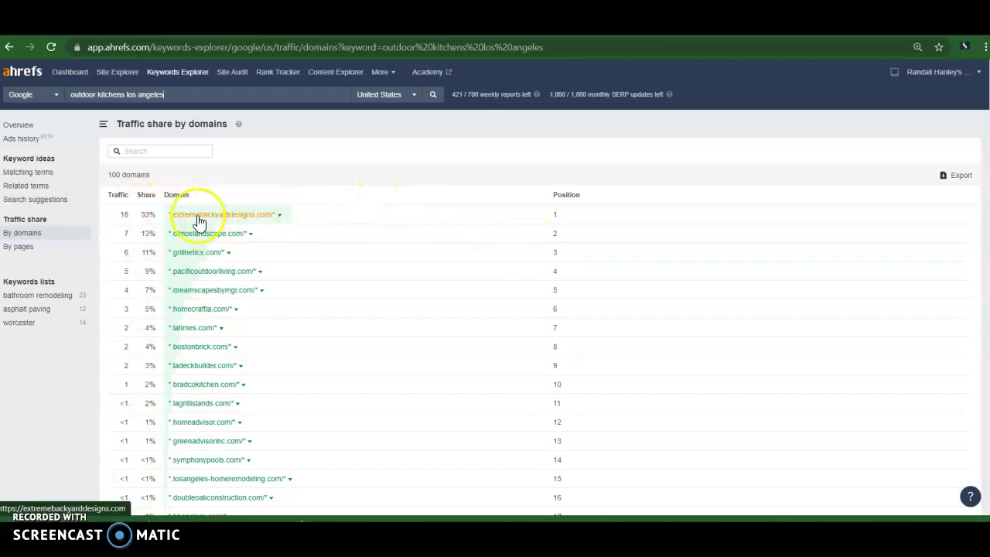
# Step: Compare Google's ads, map listings and organic results for the keyword with the domain ranking in Ahrefs
pyautogui.click(310, 28)
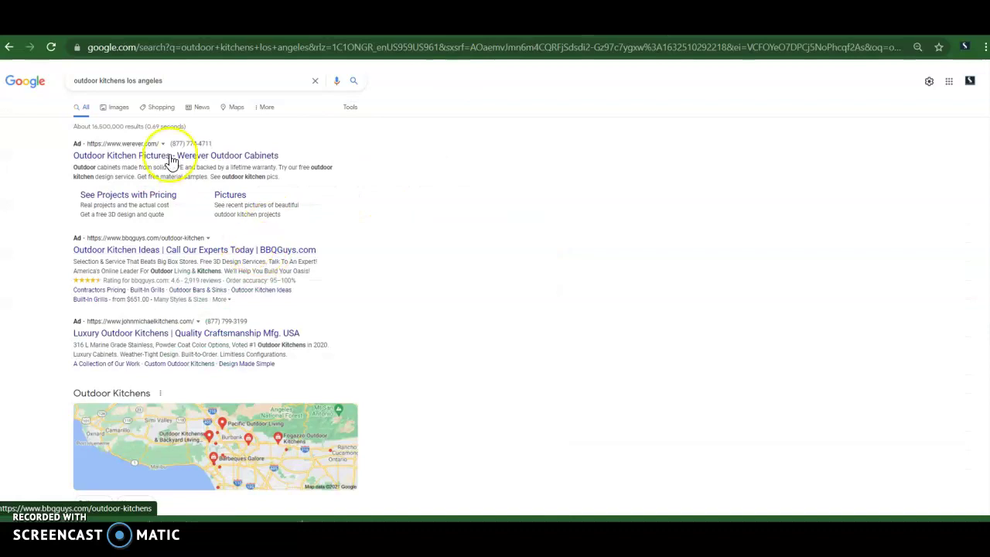
pyautogui.scroll(-4, 121, 333)
pyautogui.scroll(-4, 120, 333)
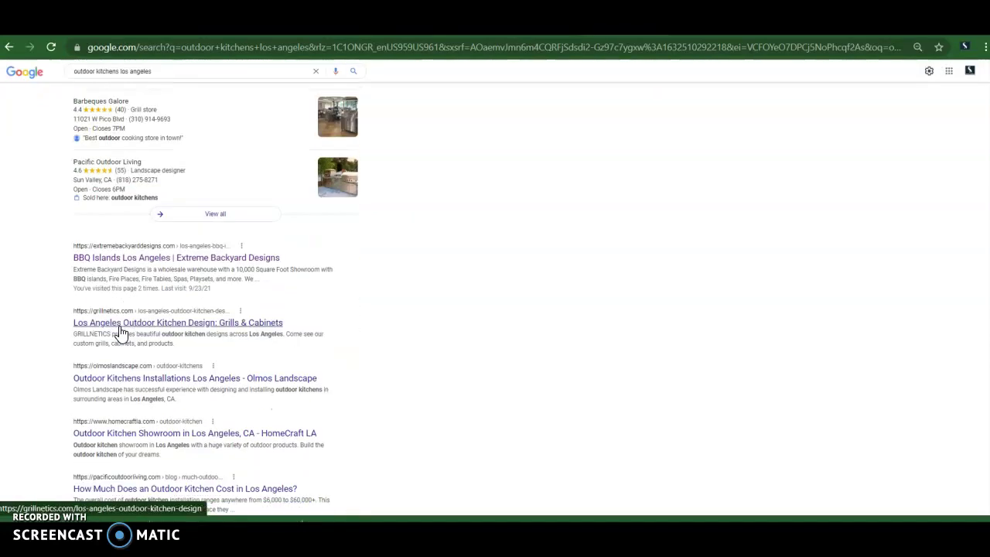
pyautogui.scroll(4, 146, 265)
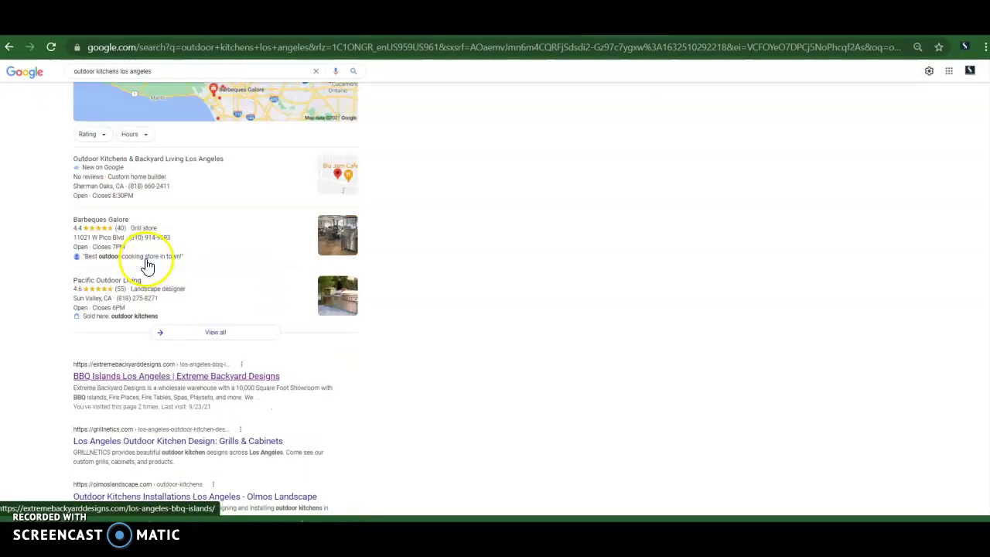
pyautogui.click(146, 27)
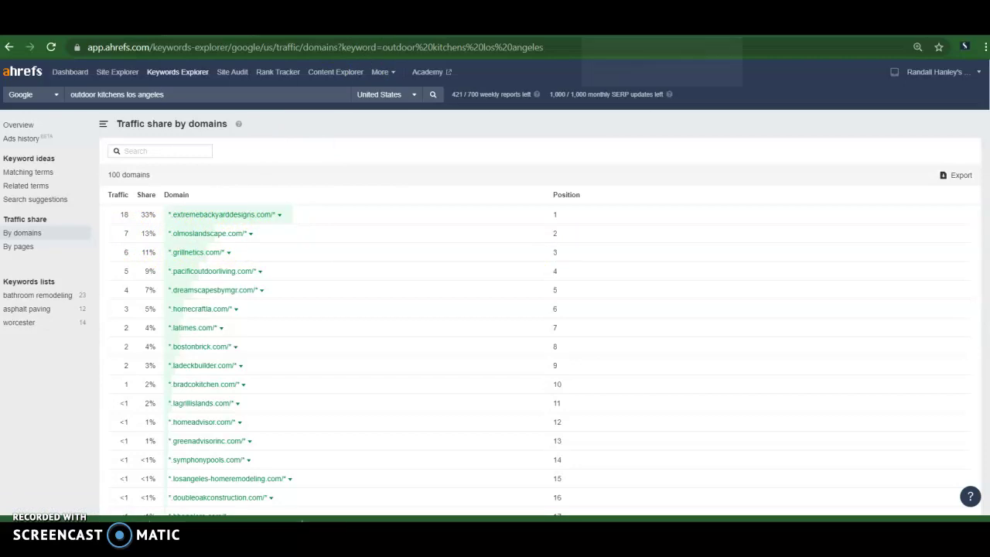
pyautogui.click(372, 29)
pyautogui.scroll(-1, 135, 380)
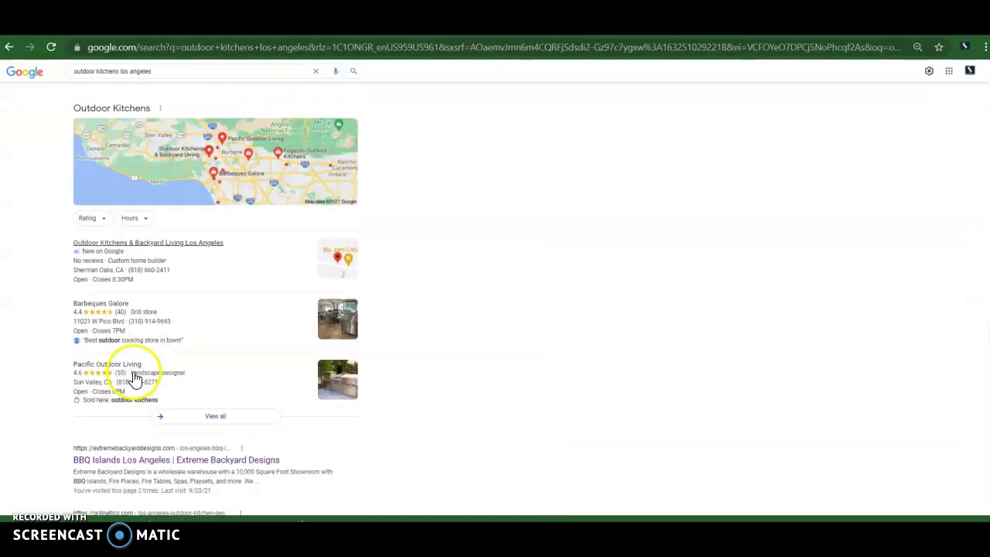
pyautogui.scroll(-3, 136, 380)
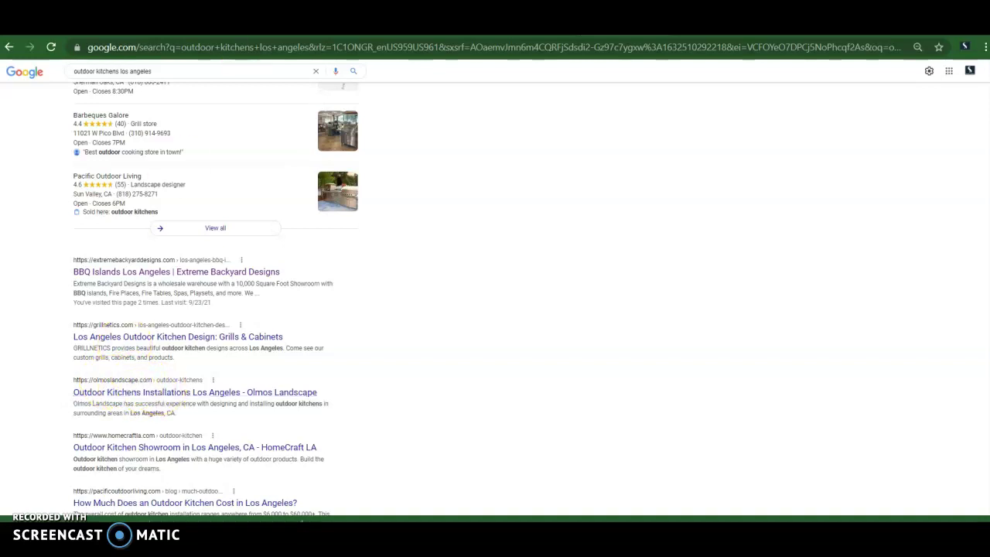
# Step: Examine the traffic and positions in the Ahrefs domain list, from extremebackyarddesigns.com down to visionhomeremodeling.com
pyautogui.click(233, 30)
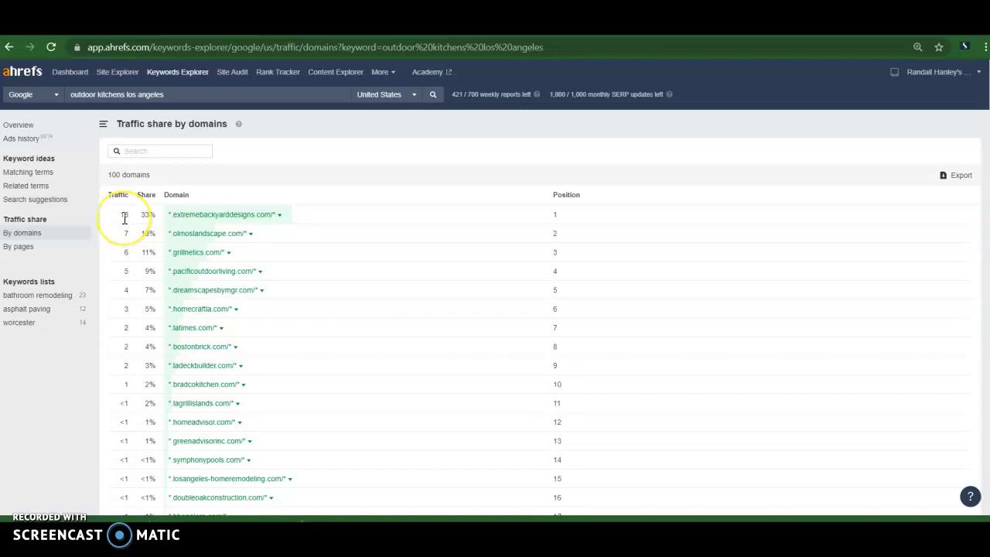
pyautogui.scroll(-3, 124, 219)
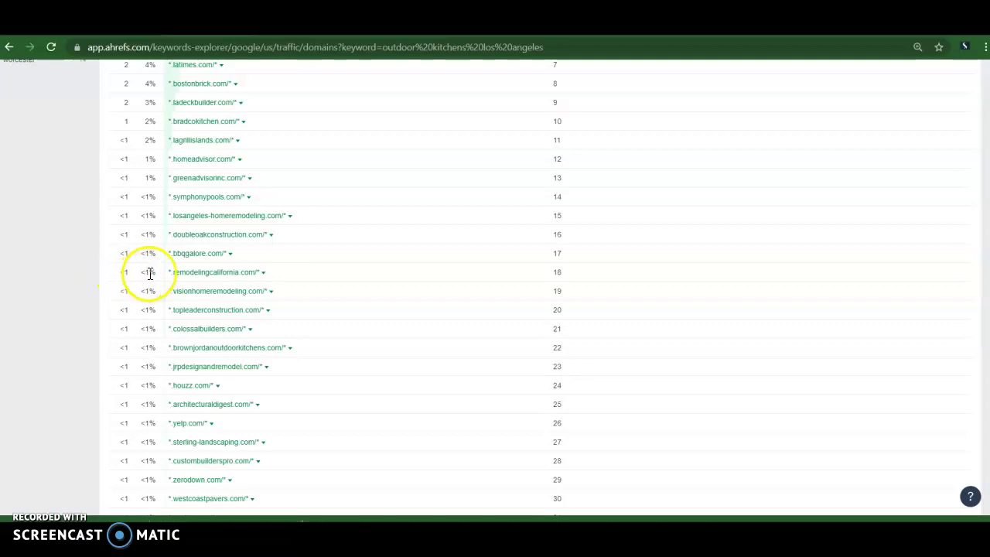
pyautogui.scroll(3, 122, 291)
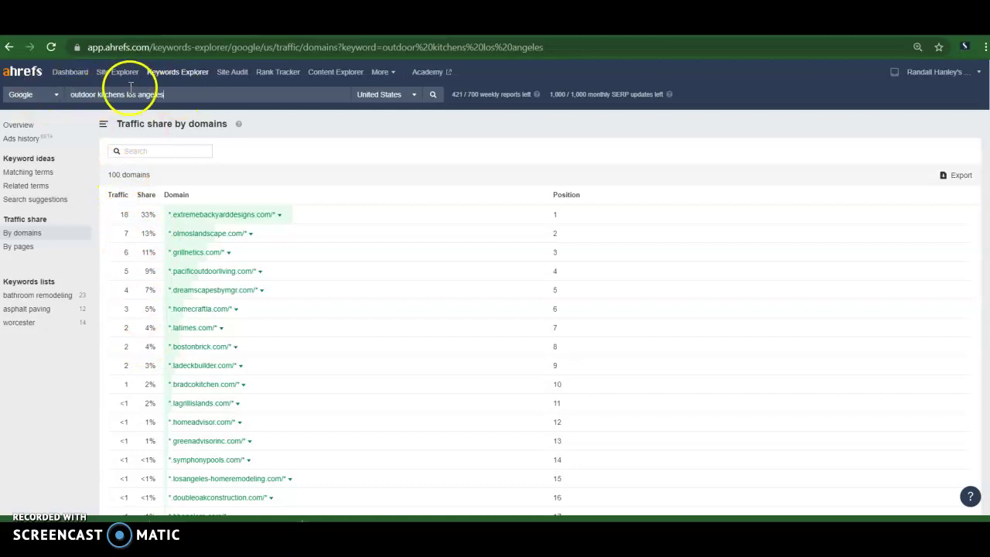
# Step: Open the organic keywords report for extremebackyarddesigns.com and examine its keywords, search volumes, traffic, positions and ranking URLs
pyautogui.click(278, 216)
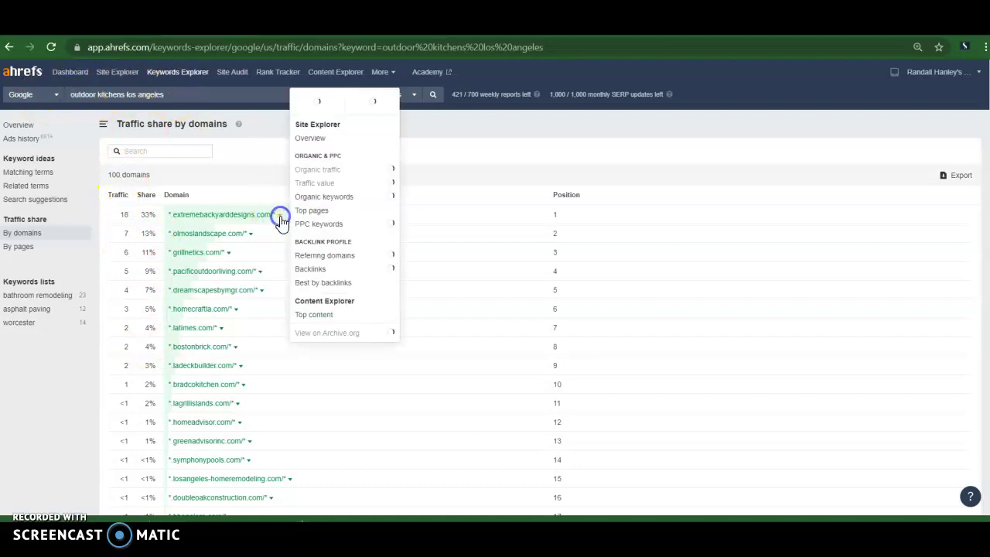
pyautogui.click(332, 203)
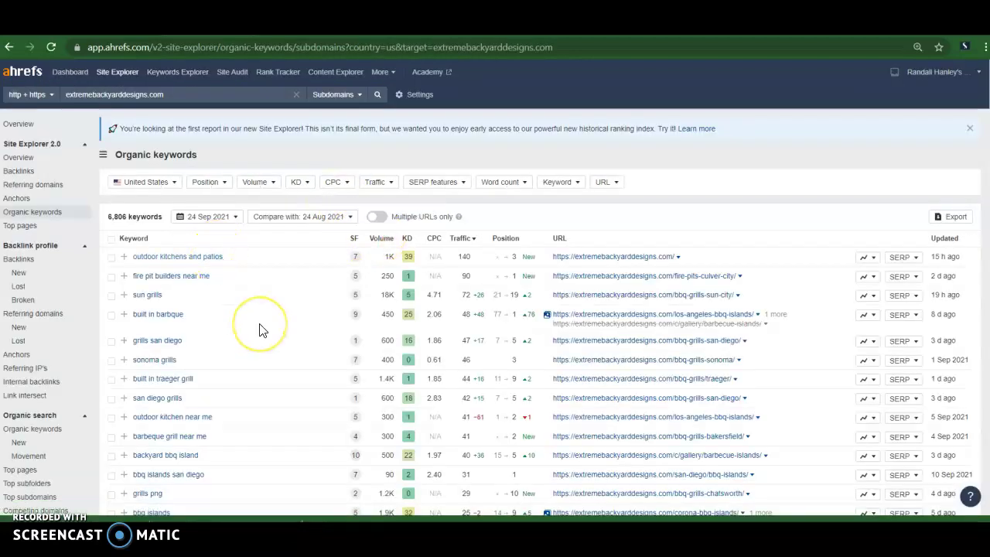
pyautogui.scroll(-1, 259, 331)
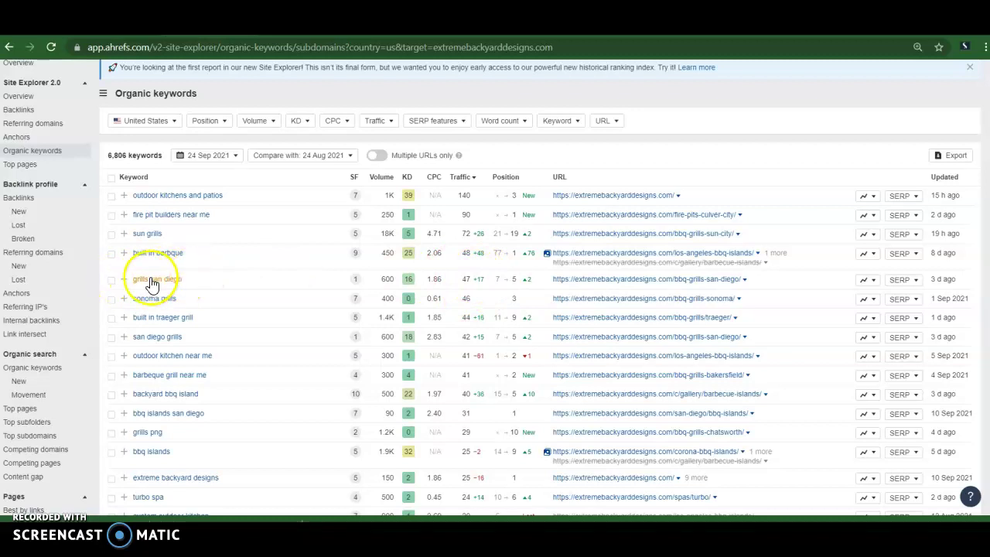
pyautogui.scroll(-5, 173, 287)
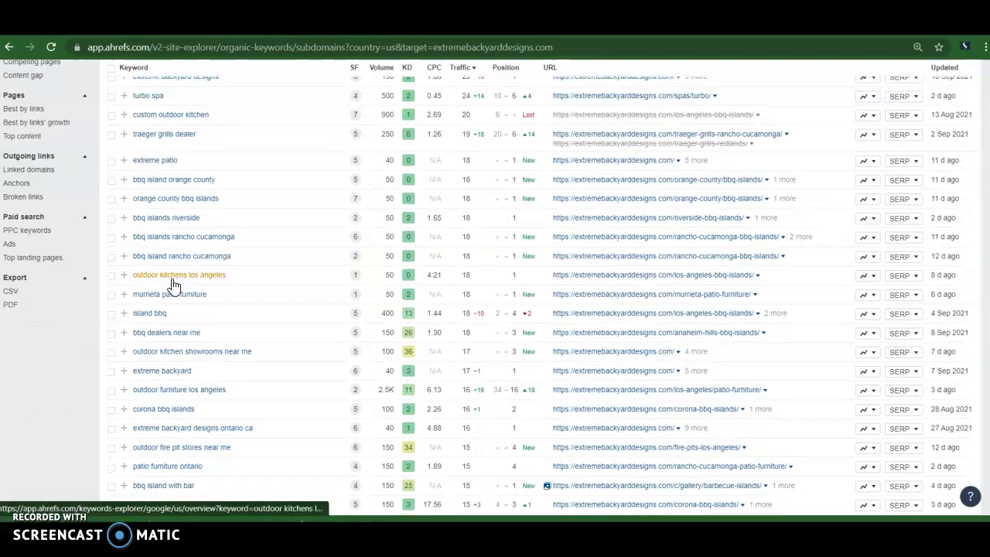
pyautogui.scroll(-5, 173, 286)
pyautogui.scroll(5, 173, 286)
pyautogui.scroll(6, 174, 286)
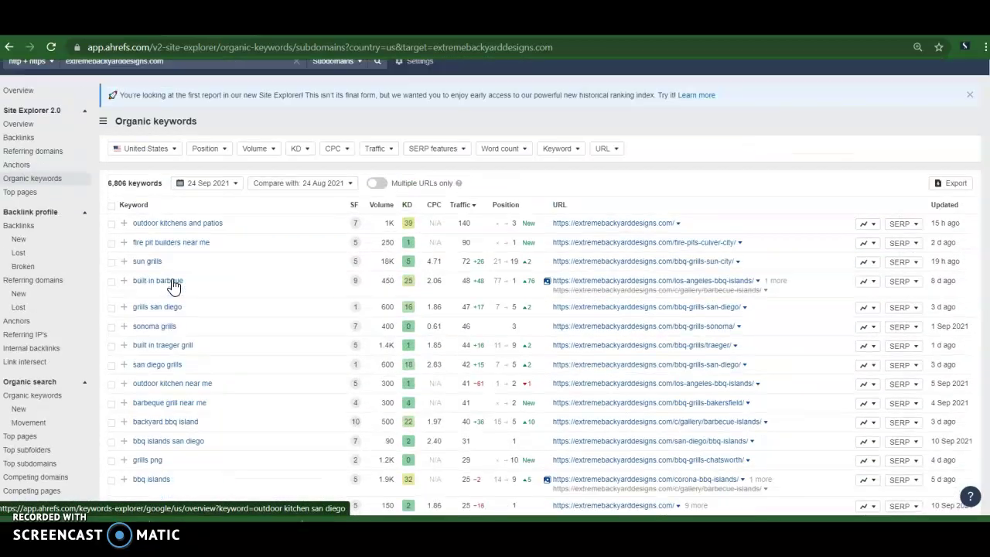
pyautogui.click(128, 94)
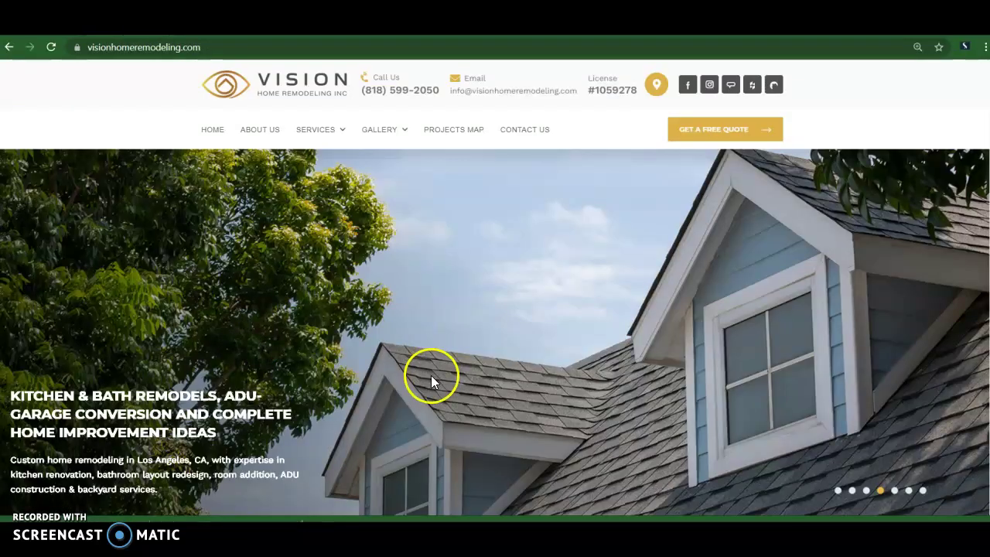
# Step: Review the Vision Home Remodeling homepage's customer testimonials, review counts, videos and hero text
pyautogui.scroll(-15, 431, 376)
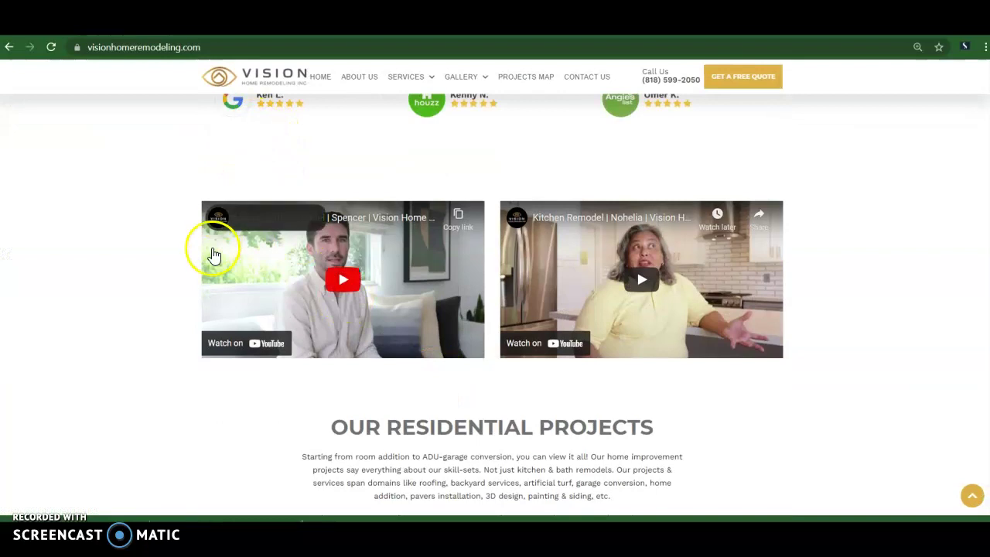
pyautogui.scroll(2, 139, 271)
pyautogui.scroll(3, 139, 268)
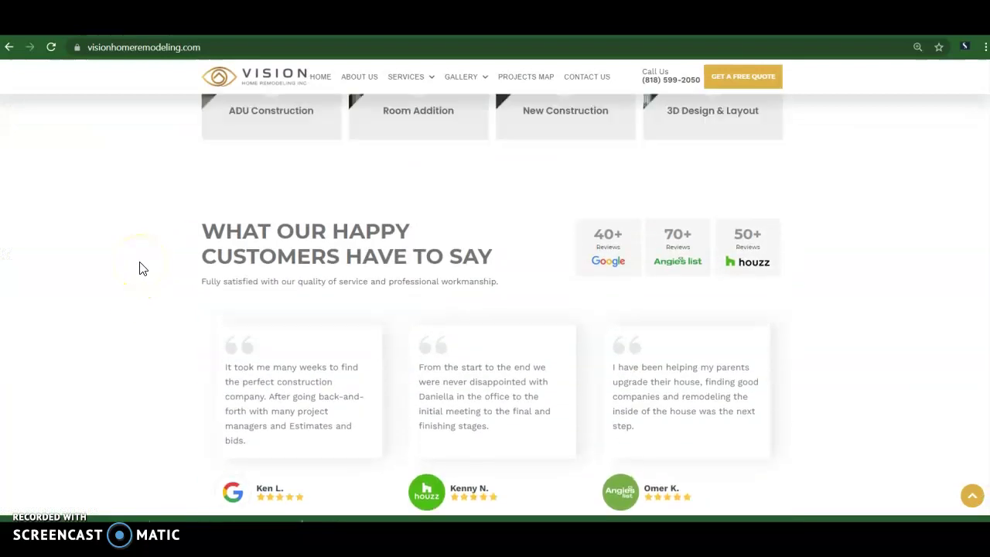
pyautogui.scroll(-3, 139, 267)
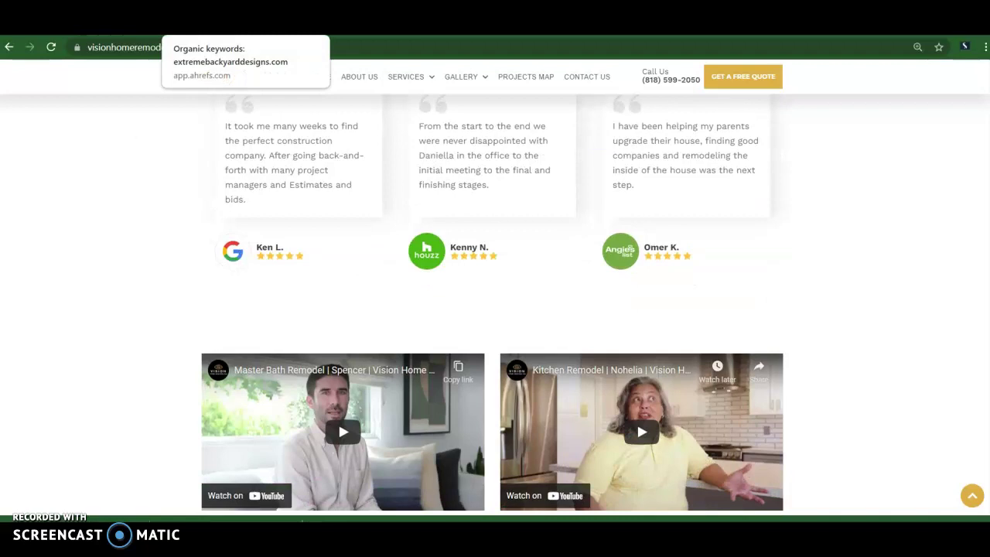
pyautogui.scroll(10, 175, 136)
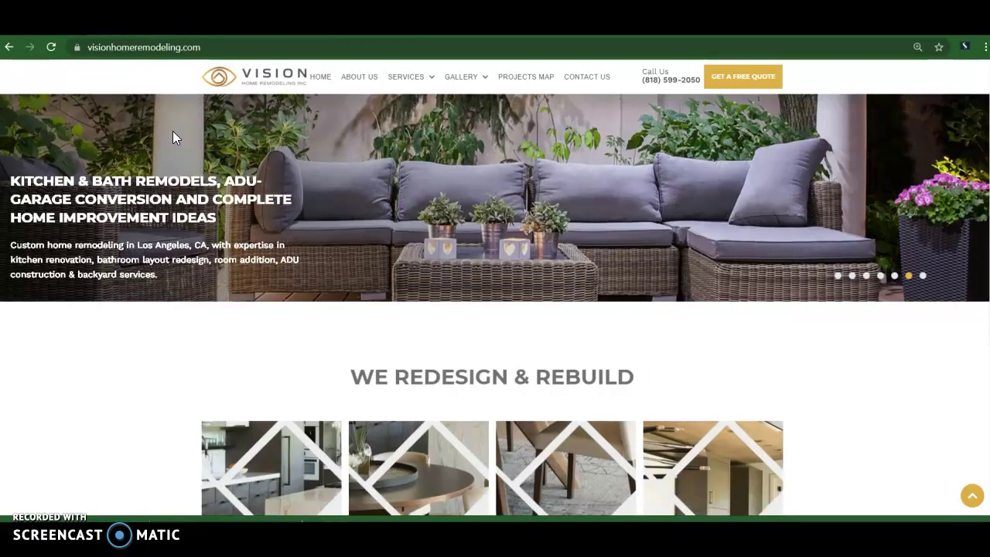
# Step: Switch to the Google results and examine the Outdoor Kitchens map and its business listings
pyautogui.hotkey('ctrl', 'Tab')
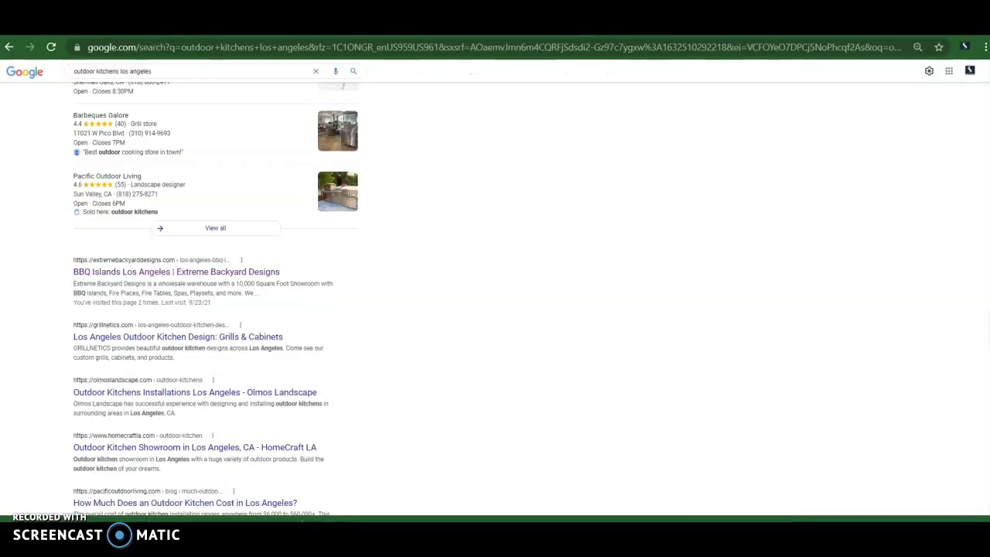
pyautogui.scroll(4, 455, 220)
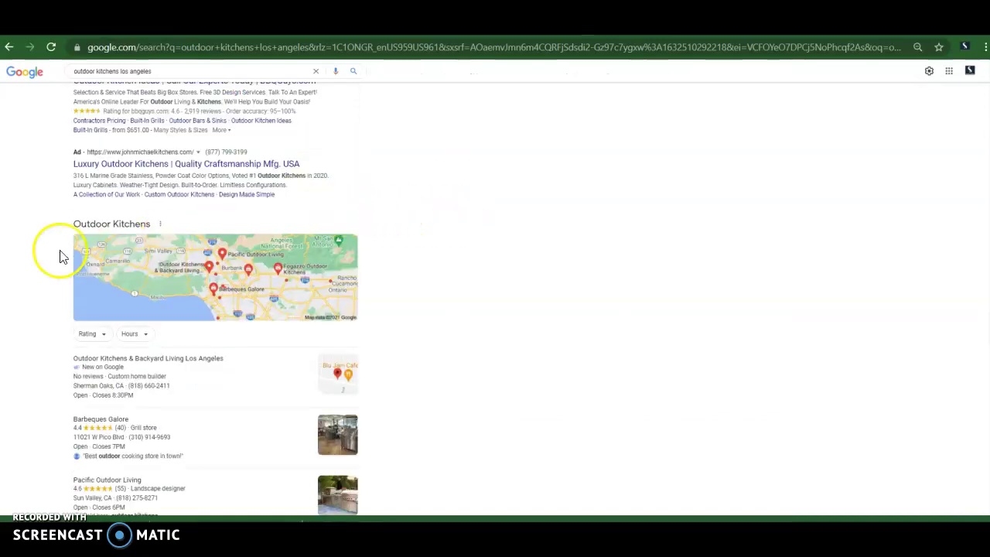
pyautogui.scroll(-2, 62, 232)
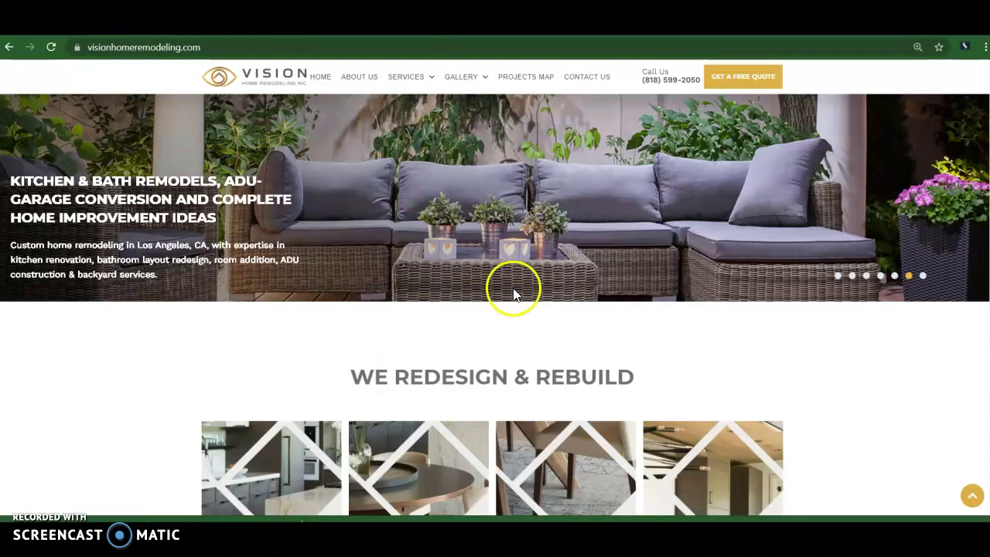
# Step: Examine the Vision Home Remodeling homepage from the hero section down to the footer's company details, services and social links
pyautogui.scroll(-15, 512, 287)
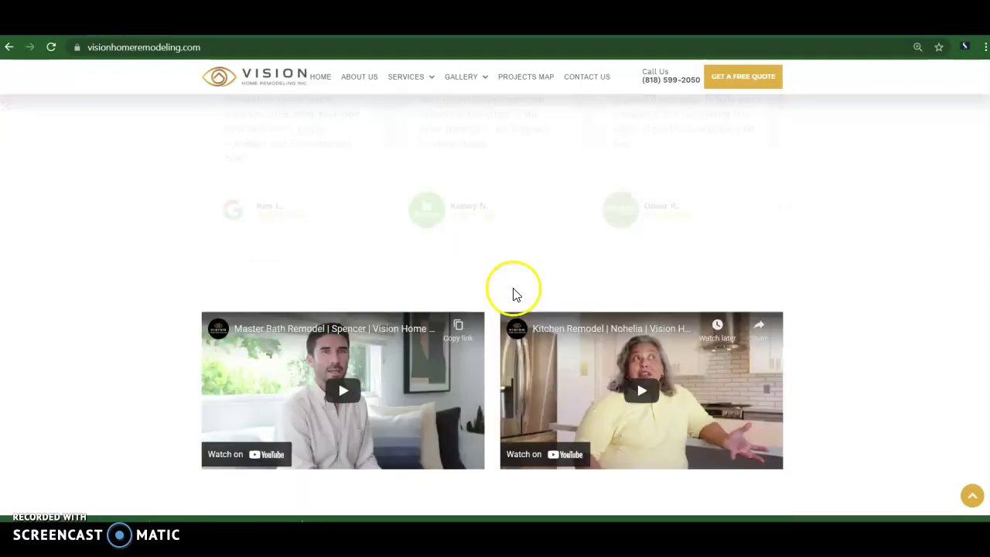
pyautogui.scroll(-5, 517, 295)
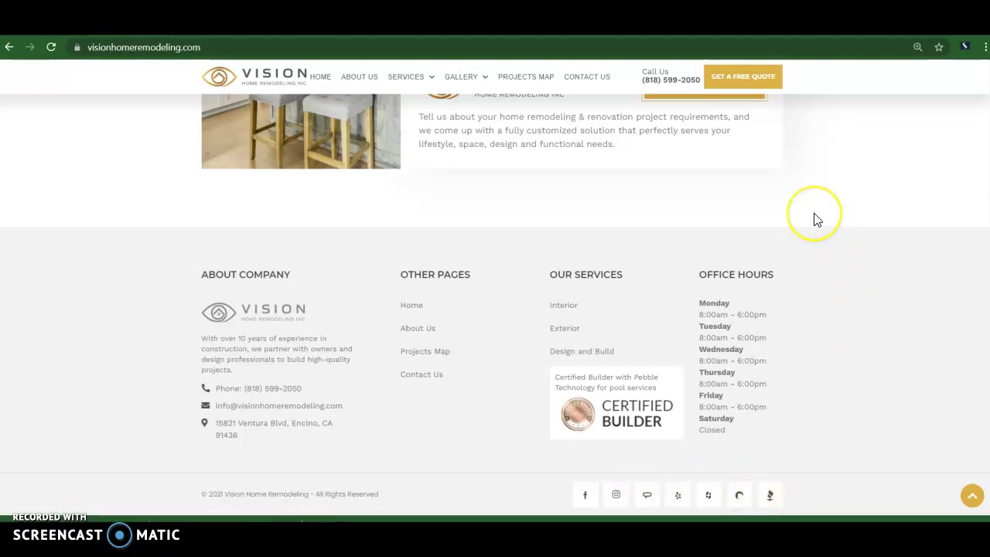
pyautogui.scroll(15, 815, 220)
pyautogui.scroll(5, 814, 217)
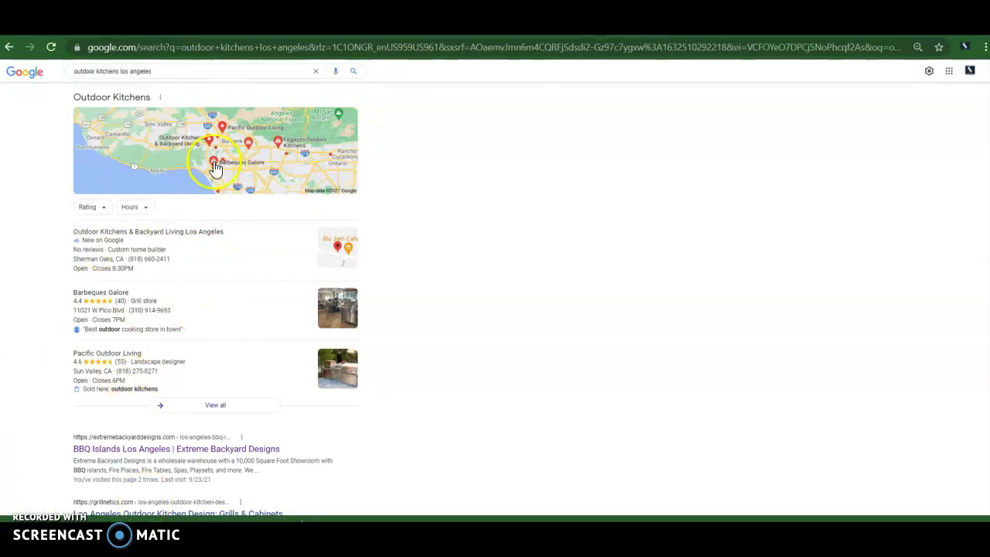
# Step: Set the Google results page zoom to 75% and examine the organic listings' titles, URLs and descriptions
pyautogui.hotkey('ctrl', '-')
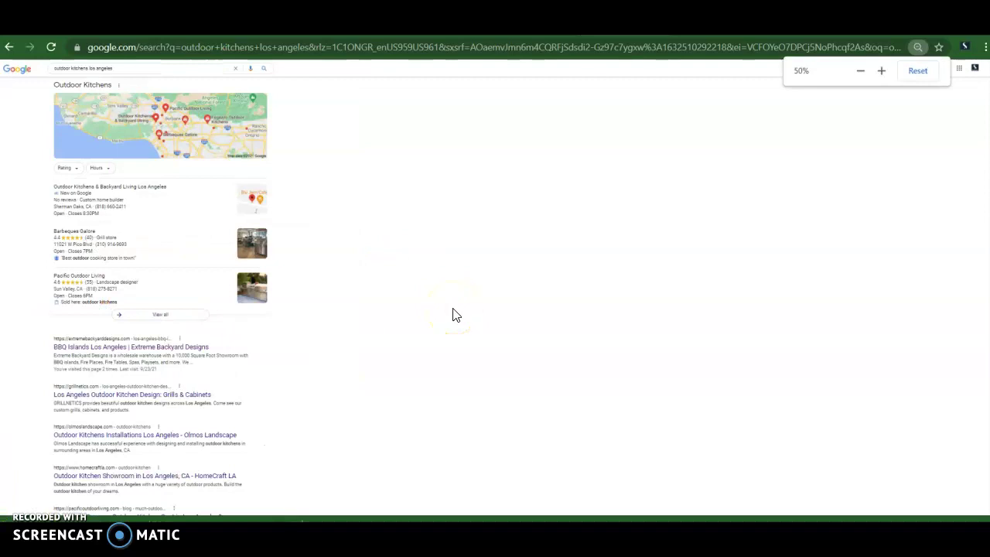
pyautogui.hotkey('ctrl', '+')
pyautogui.hotkey('ctrl', '+')
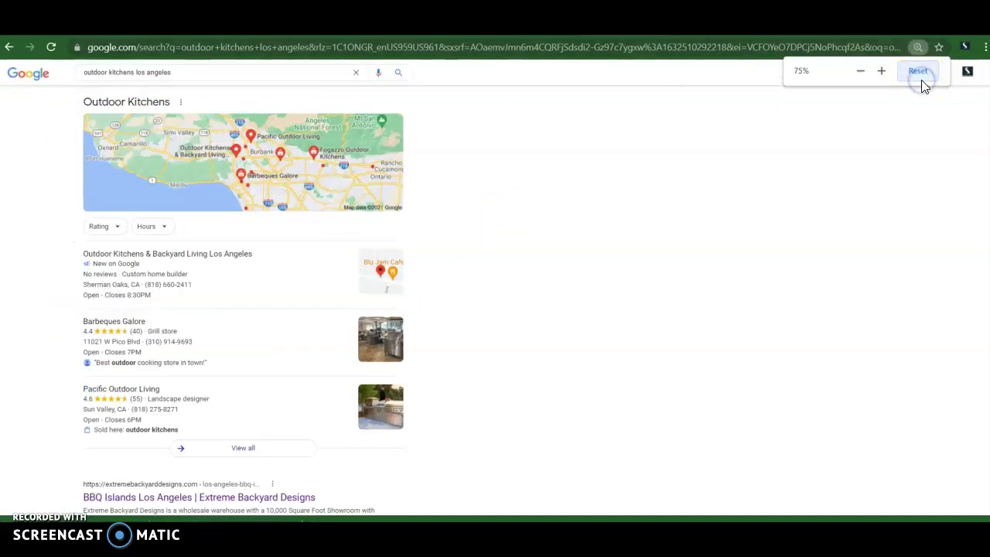
pyautogui.scroll(-6, 665, 193)
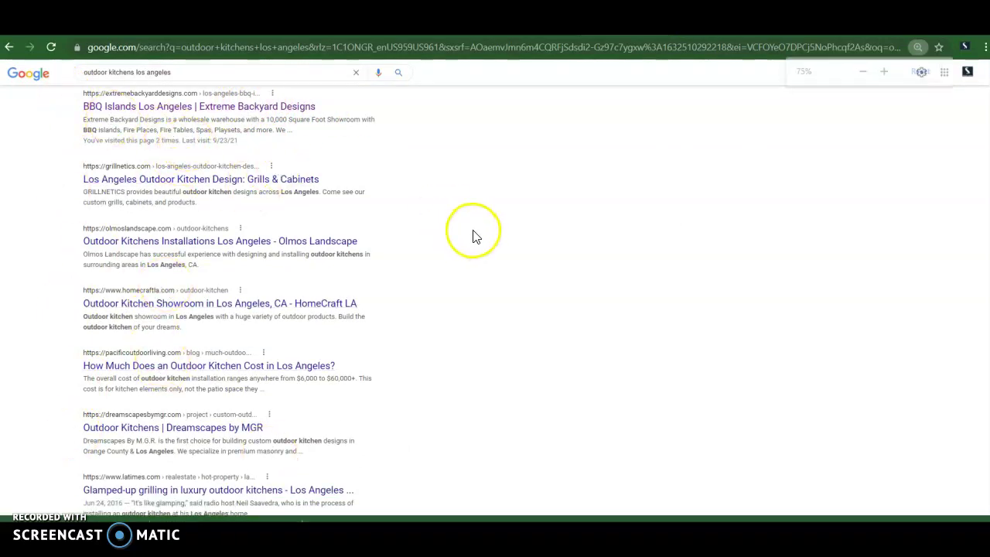
pyautogui.scroll(1, 473, 234)
pyautogui.scroll(1, 476, 237)
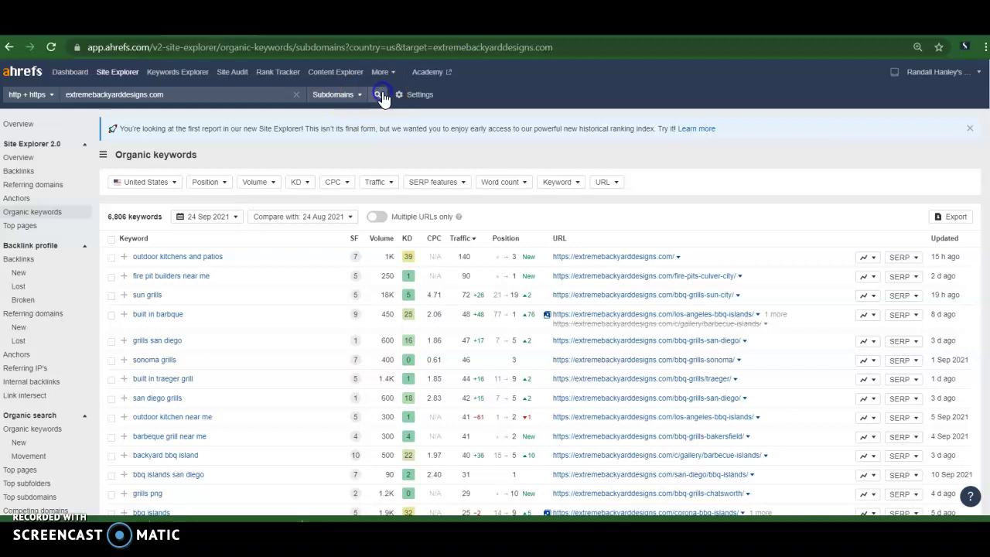
# Step: Open the Ahrefs overview for extremebackyarddesigns.com, bring up its backlinks report and examine the referring pages and anchors
pyautogui.click(19, 126)
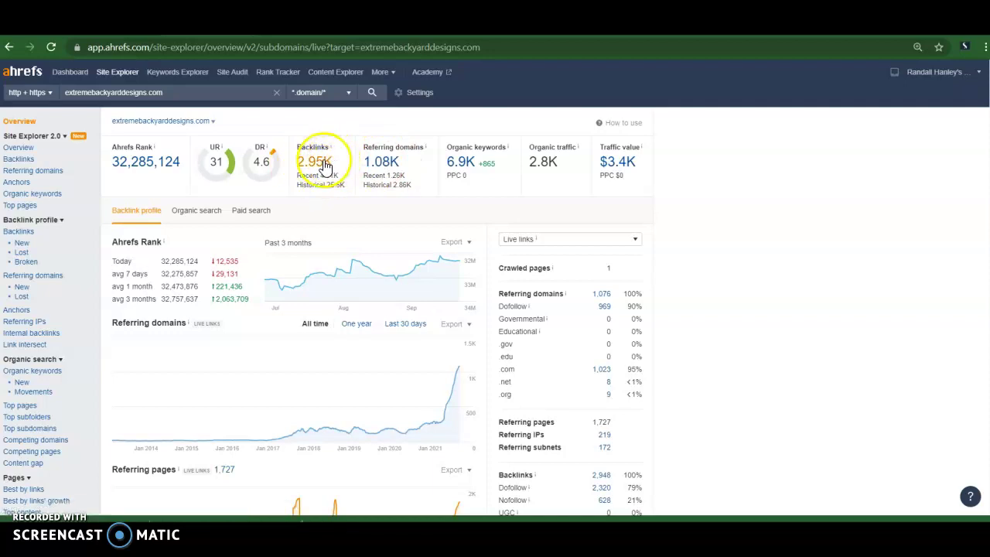
pyautogui.click(325, 164)
pyautogui.scroll(-4, 640, 310)
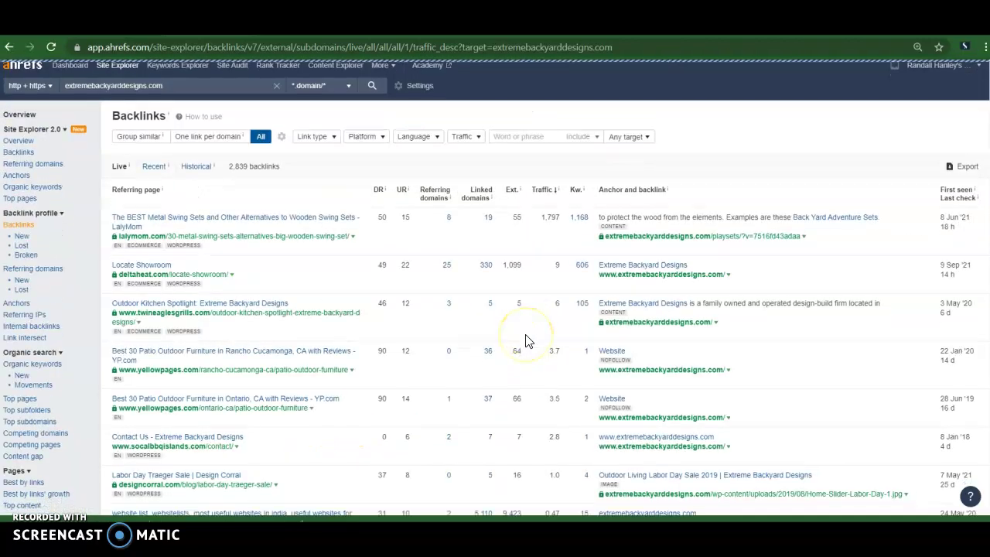
pyautogui.scroll(-10, 526, 342)
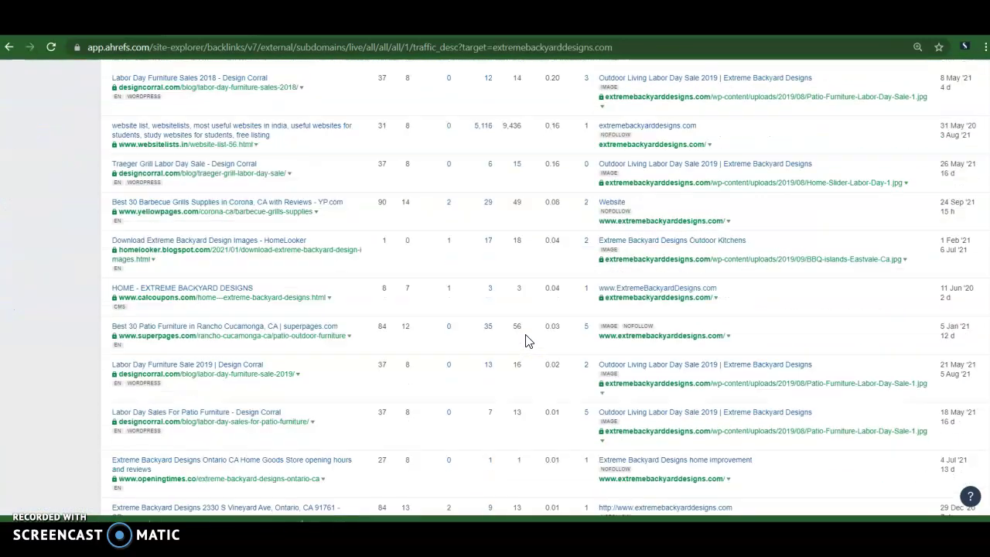
# Step: Examine the referring pages and anchors on the rest of the first page of extremebackyarddesigns.com backlinks, down to the pagination
pyautogui.scroll(-10, 526, 341)
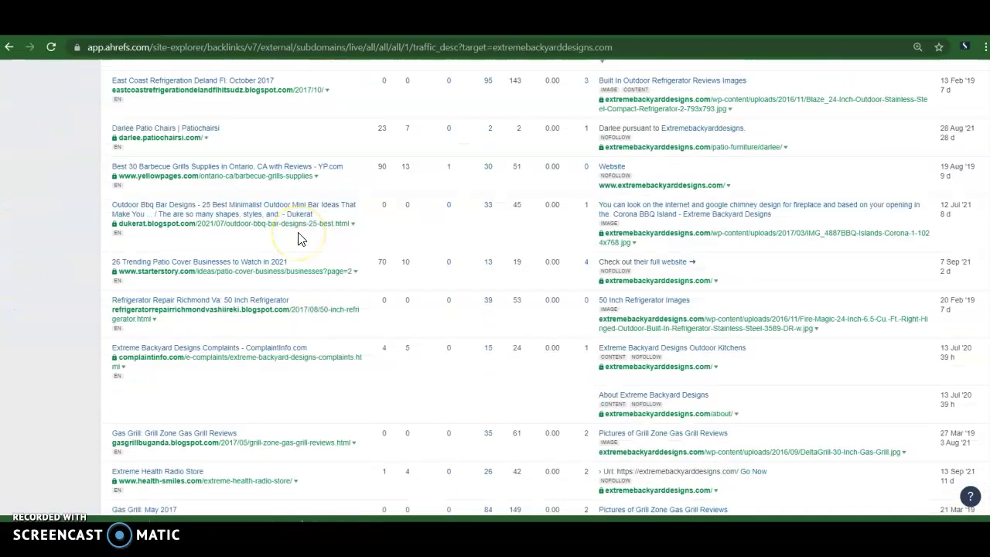
pyautogui.scroll(4, 300, 240)
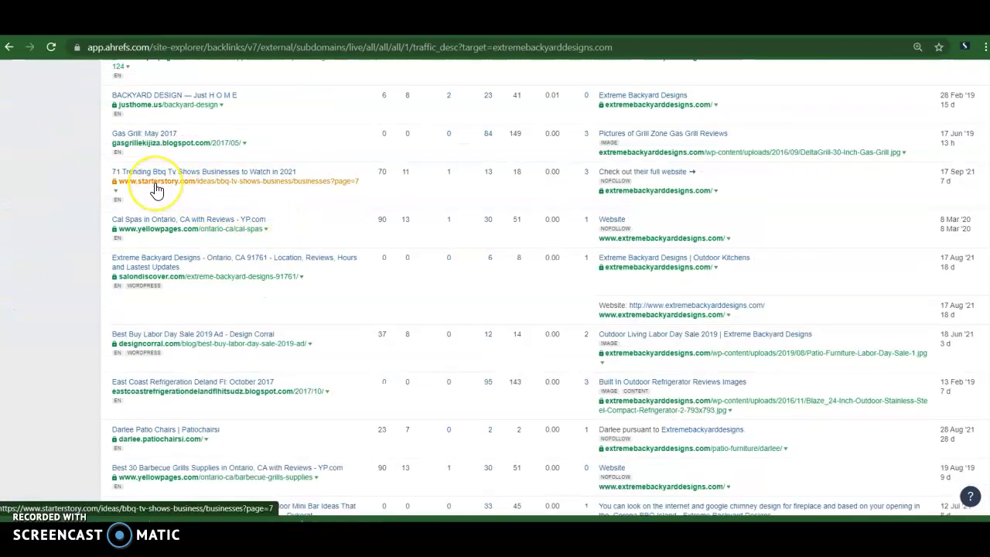
pyautogui.scroll(1, 157, 189)
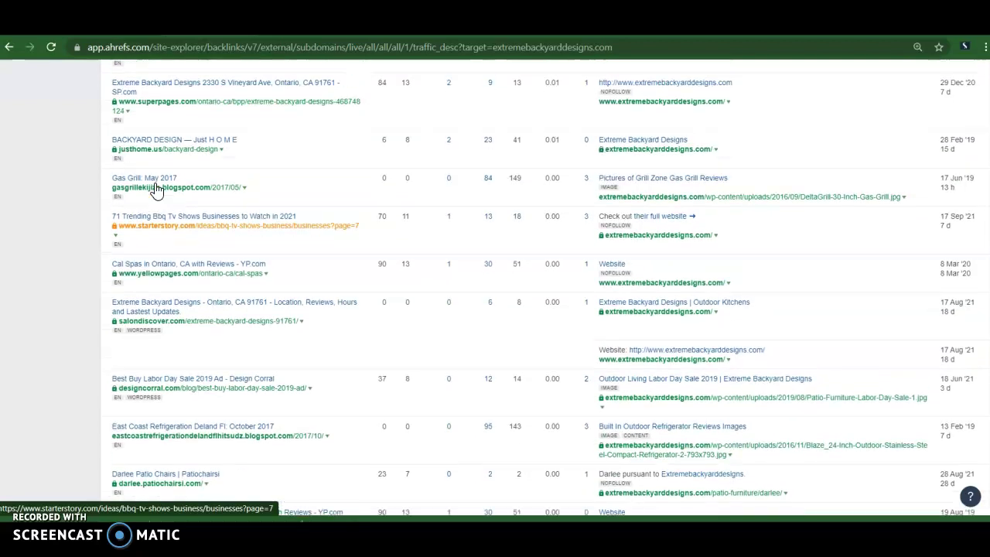
pyautogui.scroll(-3, 154, 190)
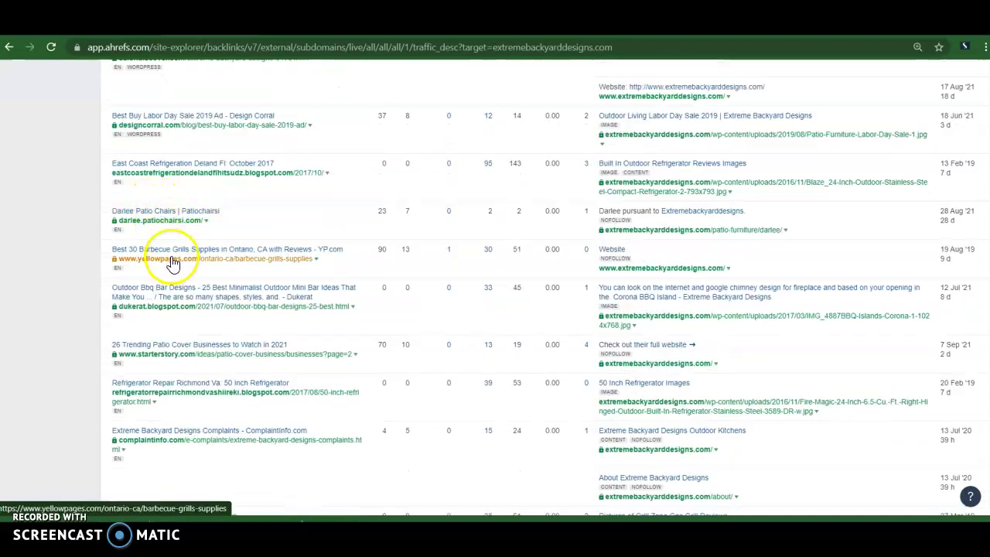
pyautogui.scroll(-3, 173, 261)
pyautogui.scroll(-4, 185, 439)
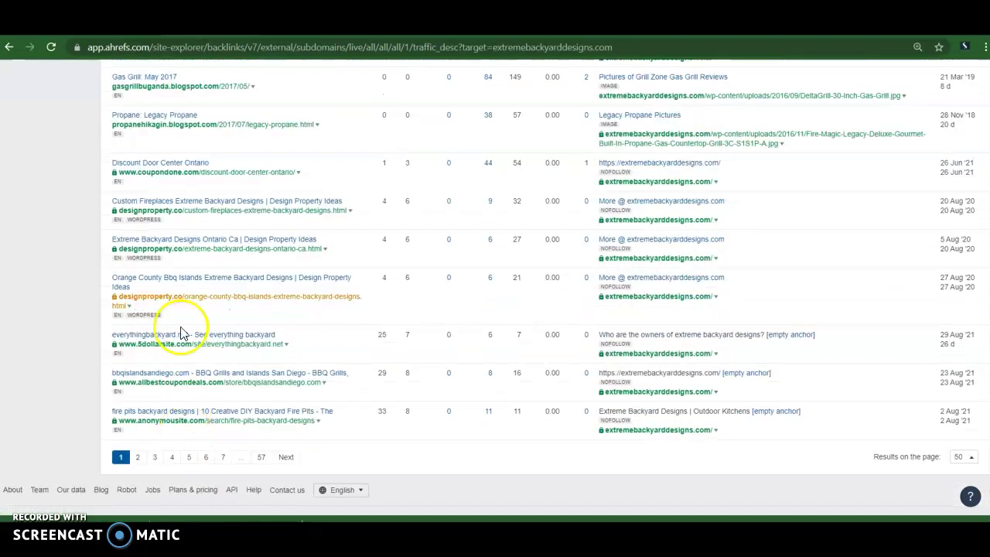
# Step: Open page 2 of the backlinks report and examine its referring pages down to the end of the list
pyautogui.click(138, 457)
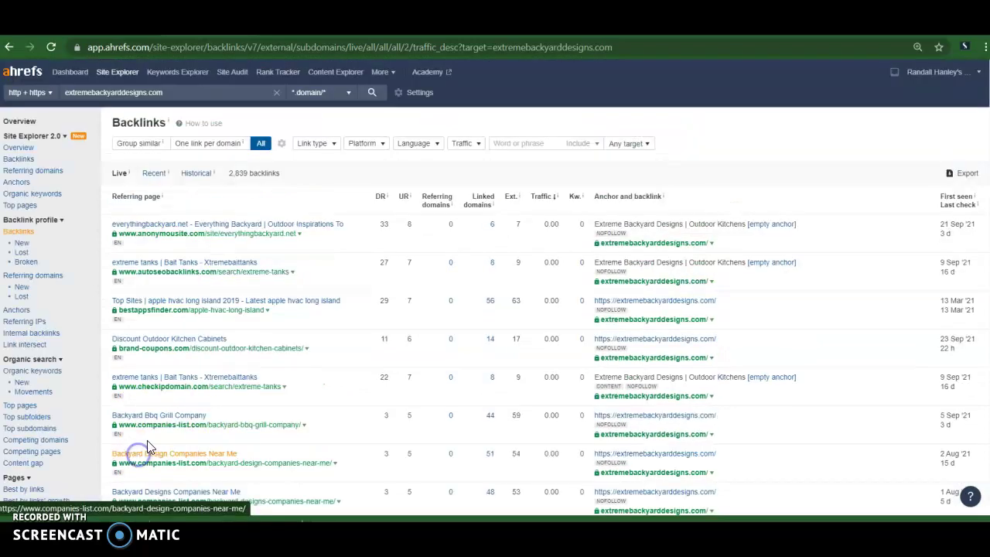
pyautogui.scroll(-7, 205, 419)
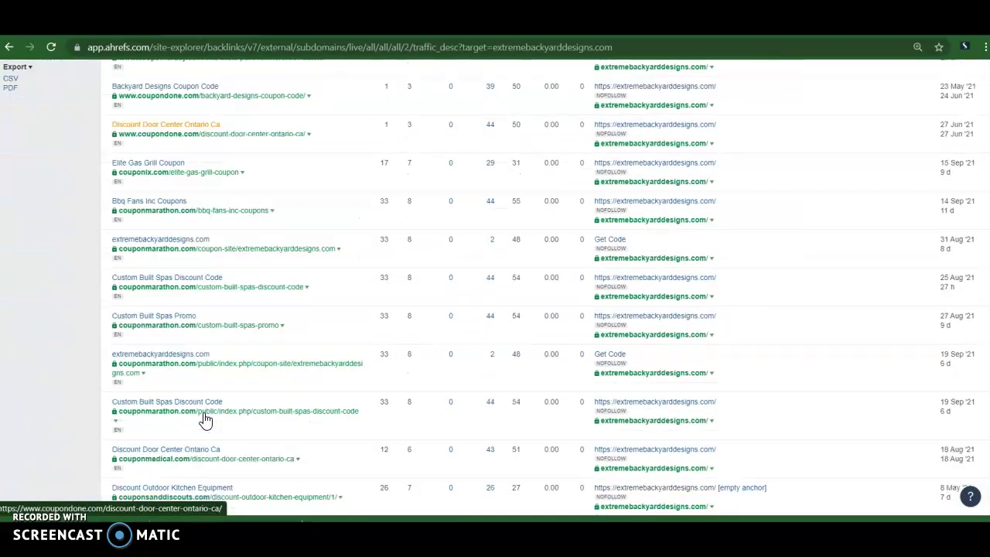
pyautogui.scroll(-8, 205, 418)
pyautogui.moveTo(204, 422); pyautogui.dragTo(263, 346)
pyautogui.scroll(-8, 263, 344)
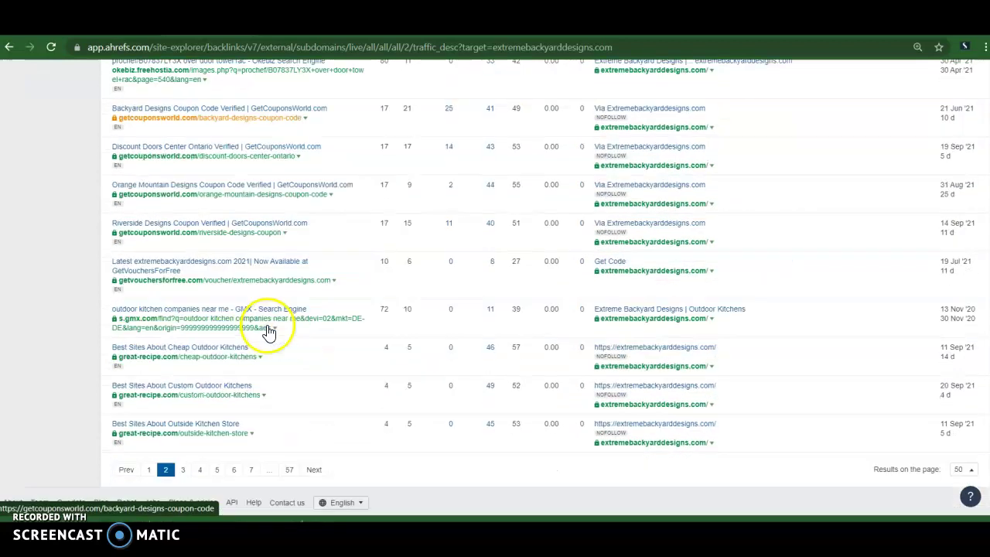
# Step: Open page 7 of the backlinks report, examine its coupon and gallery links, and return to the start of the list
pyautogui.click(250, 443)
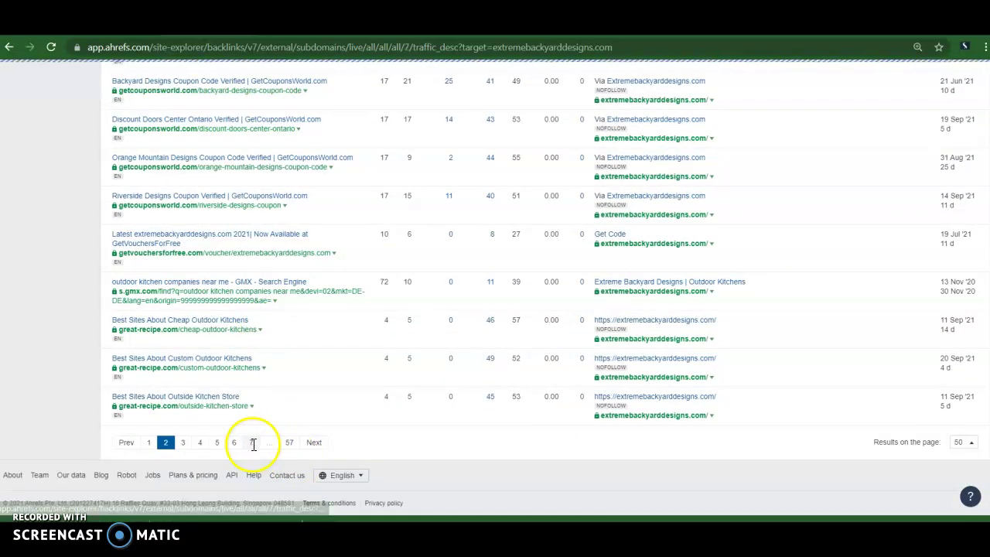
pyautogui.scroll(-10, 255, 451)
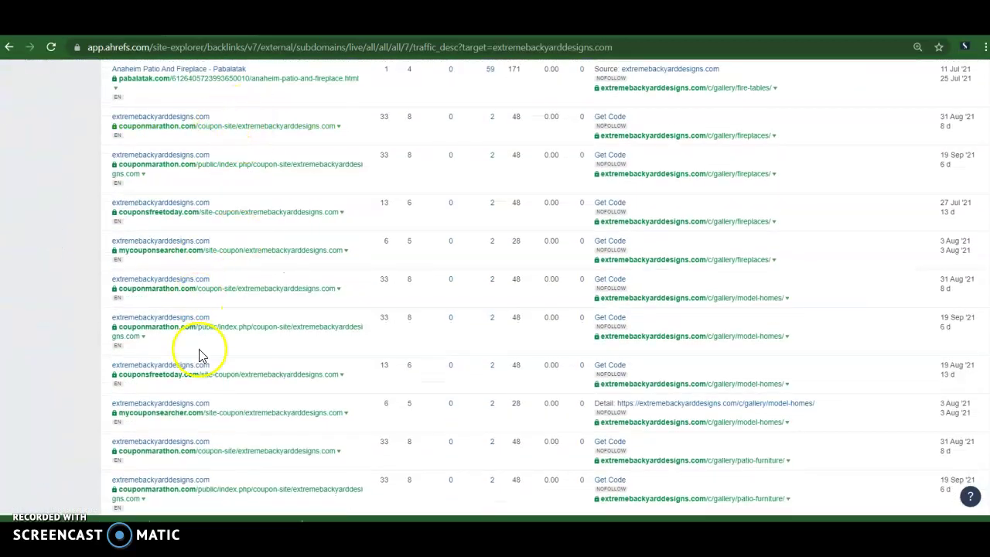
pyautogui.scroll(-5, 201, 352)
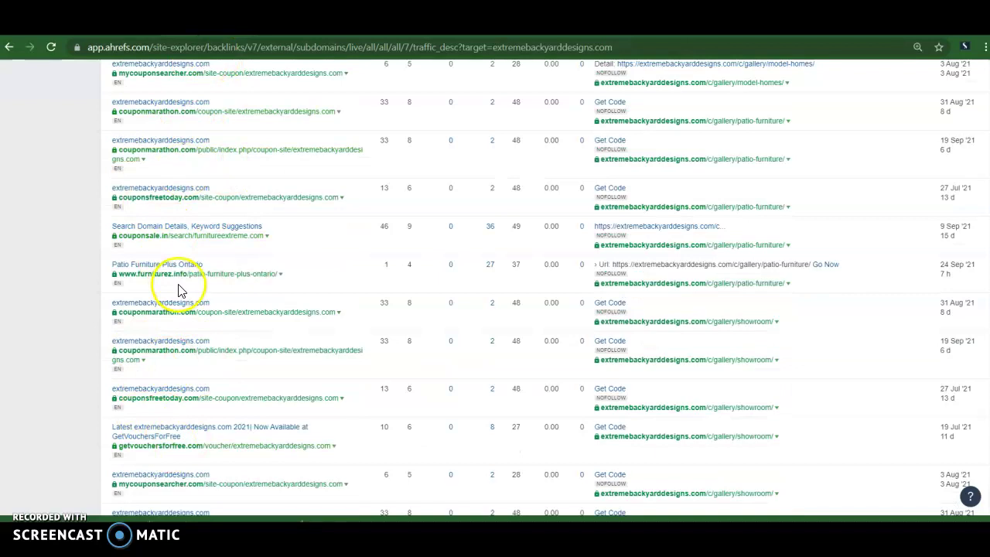
pyautogui.scroll(15, 273, 309)
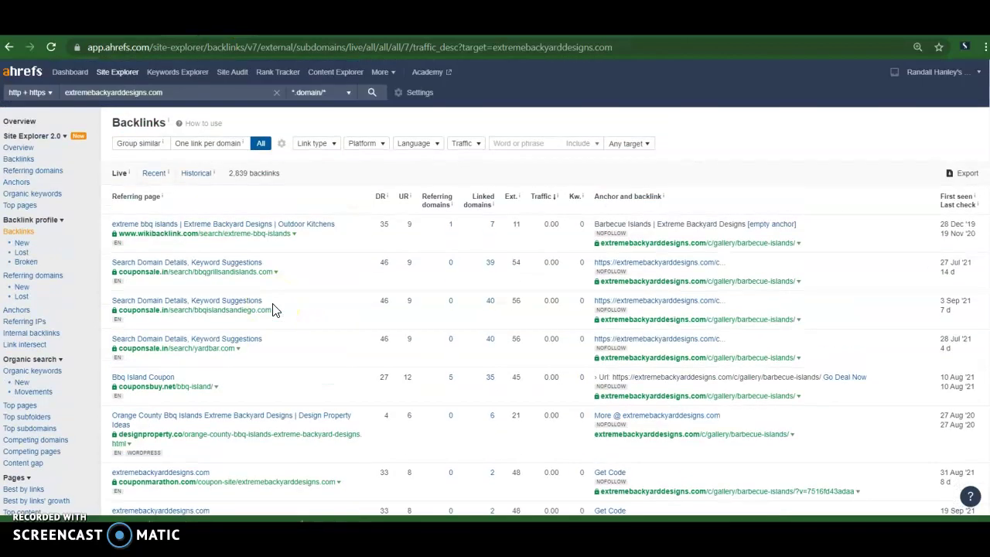
# Step: Open the Ahrefs overview for extremebackyarddesigns.com and examine its referring domains, backlink types and URL rating distribution
pyautogui.click(29, 127)
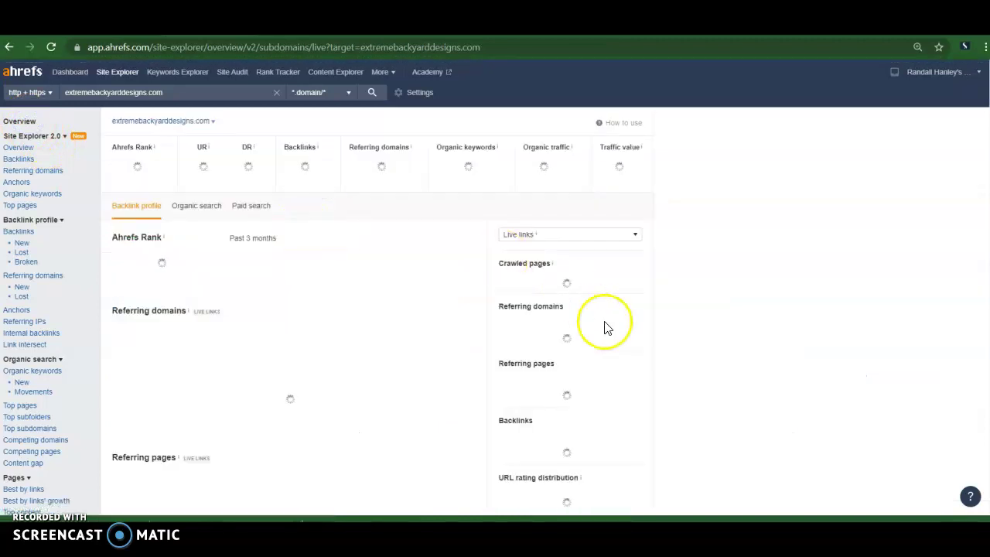
pyautogui.scroll(-5, 742, 340)
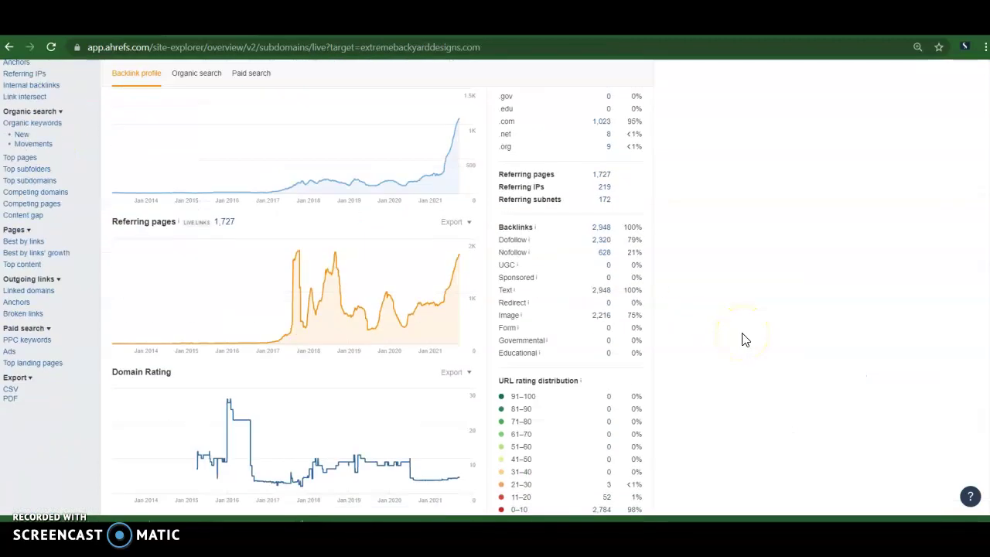
pyautogui.scroll(-2, 743, 340)
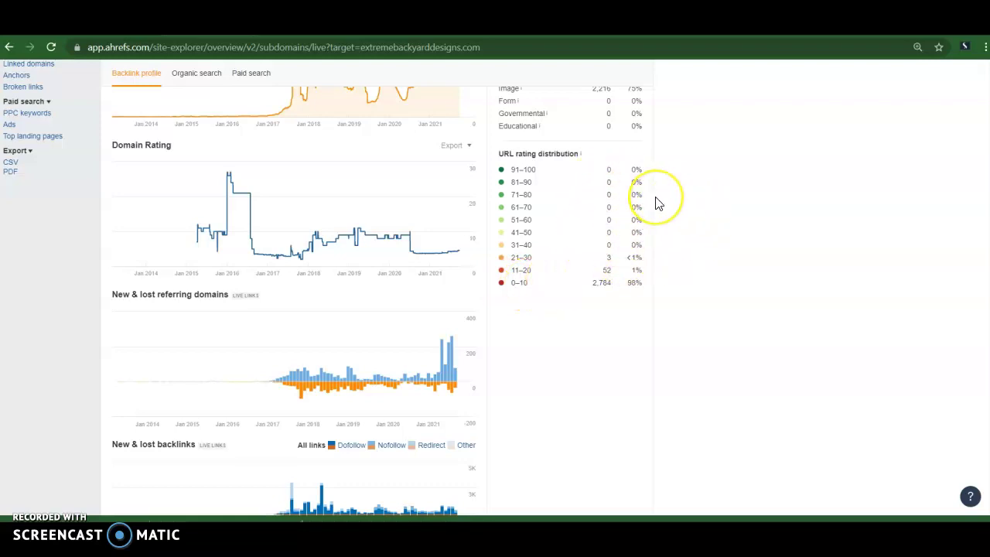
pyautogui.scroll(5, 656, 199)
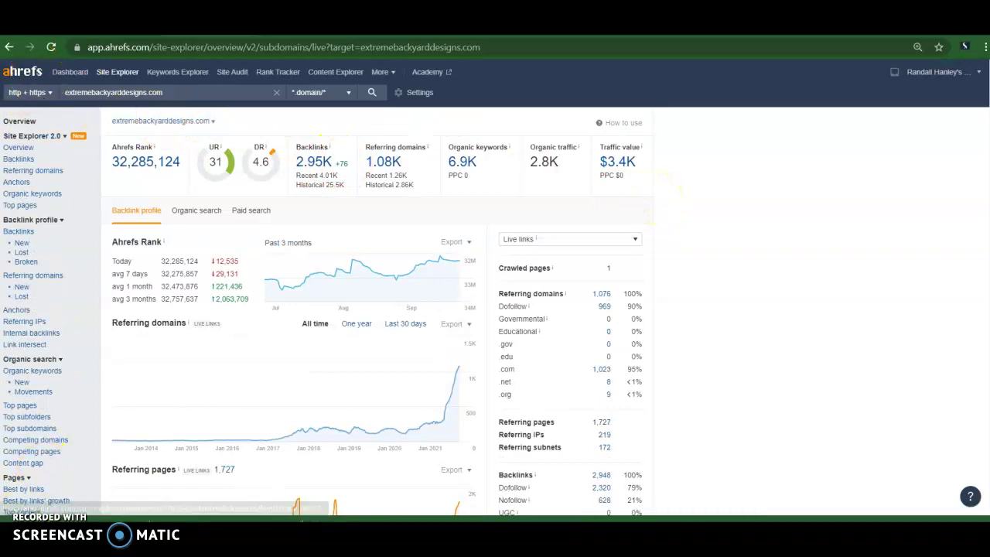
# Step: Switch to the visionhomeremodeling.com overview and examine its backlink counts, Domain Rating graph and URL rating distribution
pyautogui.click(370, 96)
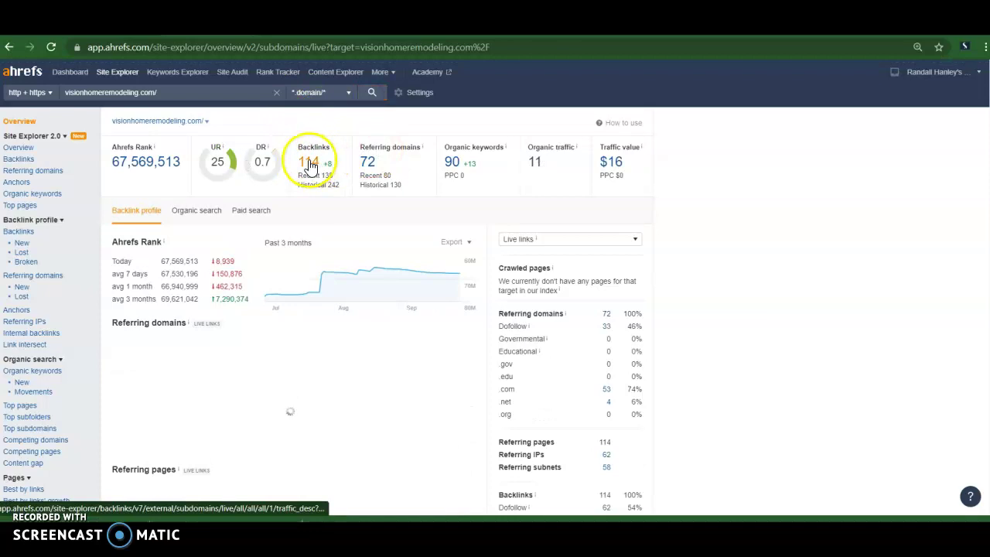
pyautogui.scroll(-4, 624, 498)
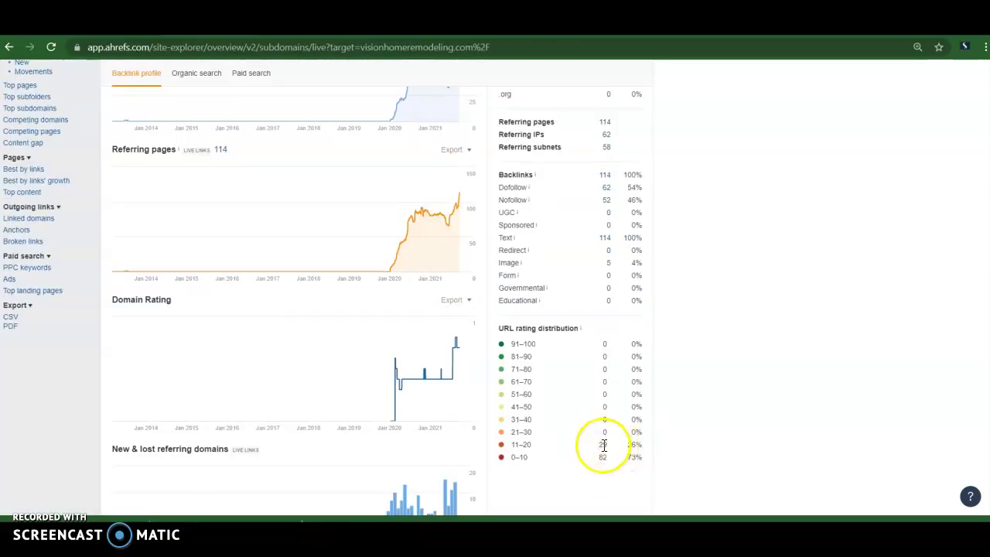
pyautogui.scroll(1, 638, 443)
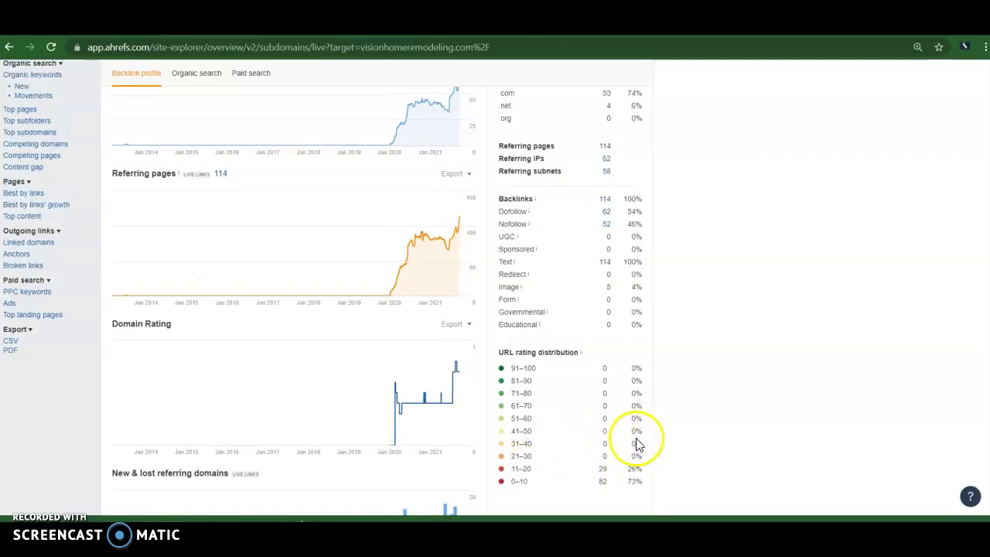
pyautogui.scroll(4, 638, 443)
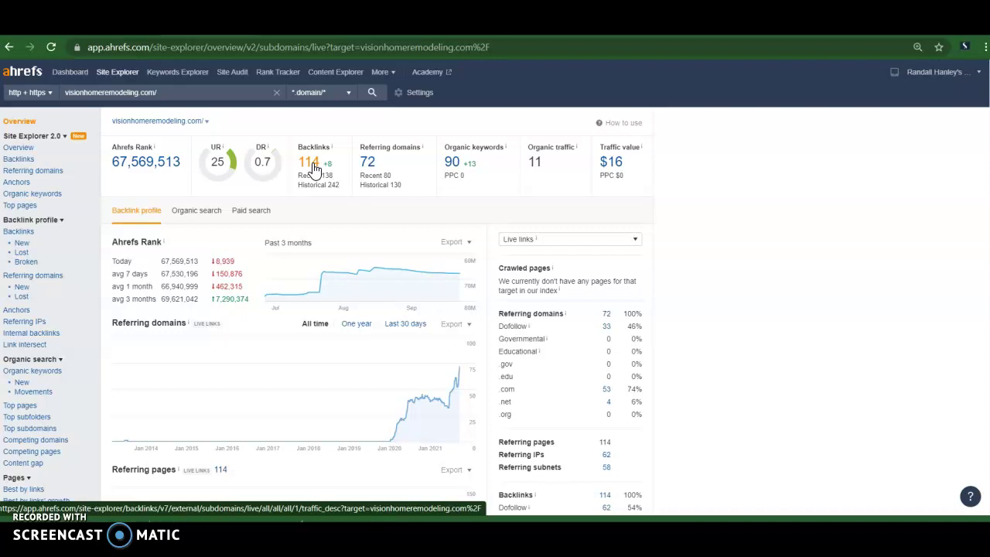
pyautogui.scroll(-4, 660, 276)
pyautogui.scroll(4, 661, 277)
# Step: Open the organic keywords report for visionhomeremodeling.com and examine the keywords' volume, difficulty and ranking positions
pyautogui.click(453, 162)
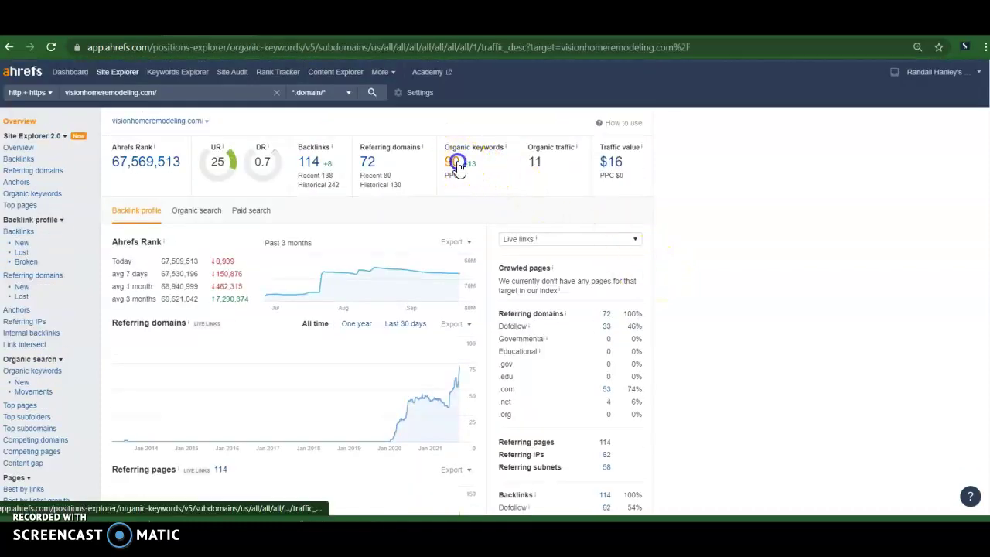
pyautogui.scroll(-3, 250, 226)
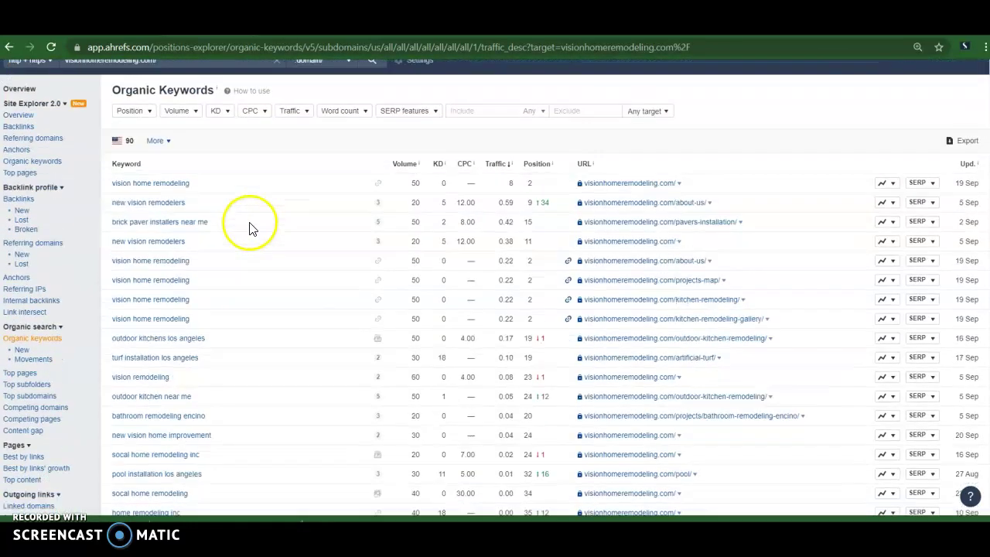
pyautogui.scroll(-2, 162, 317)
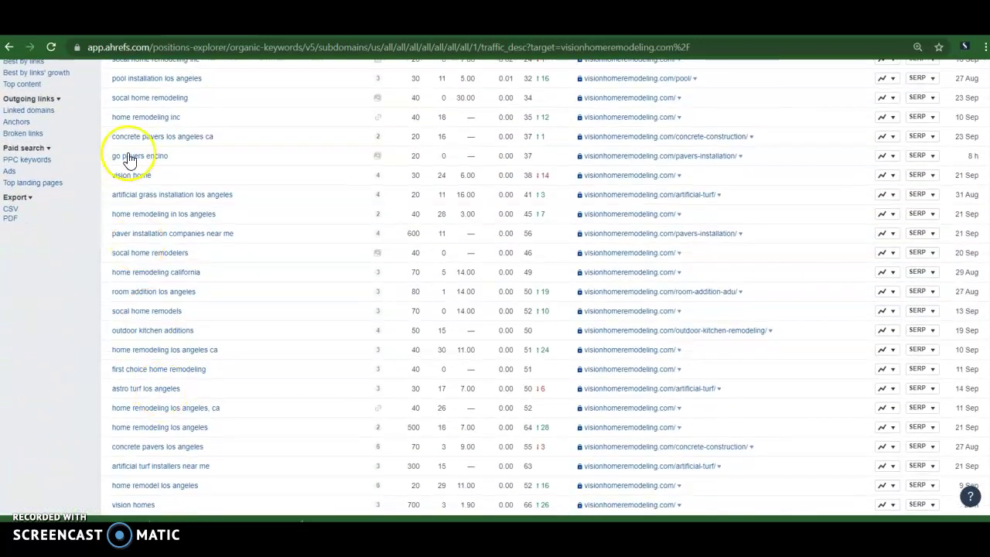
pyautogui.scroll(-1, 148, 384)
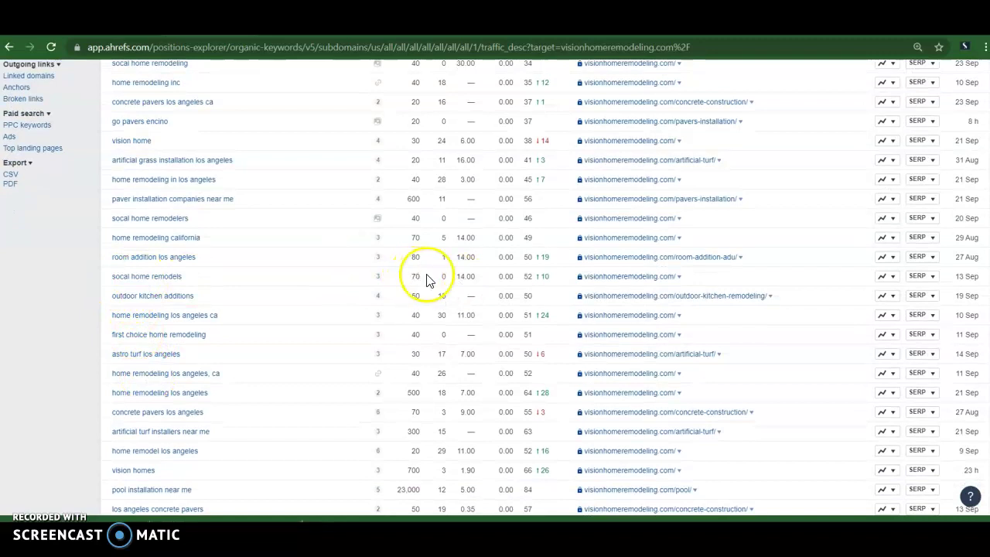
pyautogui.moveTo(536, 277)
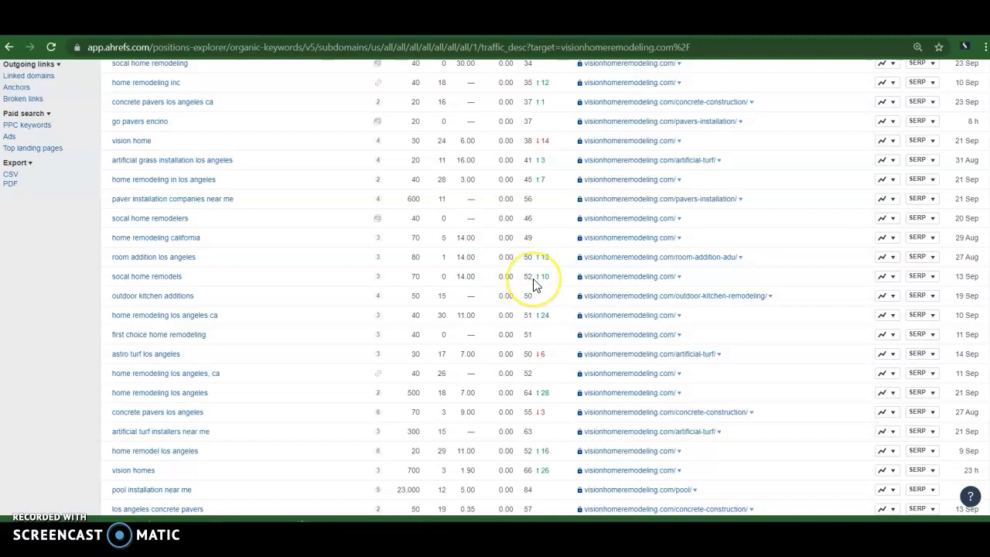
pyautogui.scroll(10, 534, 284)
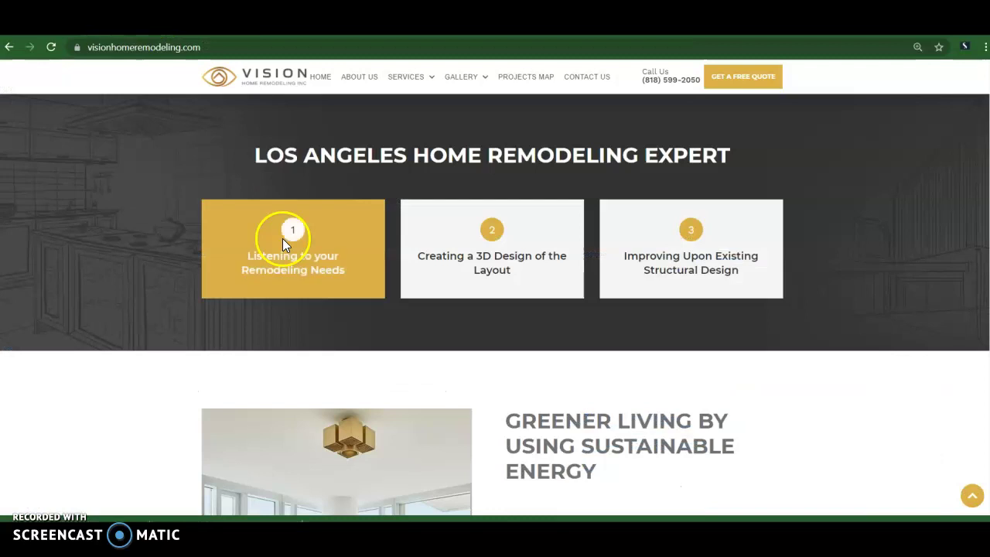
# Step: Examine the Vision Home Remodeling homepage content, then return to its Ahrefs organic keywords and check the Volume column
pyautogui.scroll(-5, 282, 240)
pyautogui.scroll(2, 282, 245)
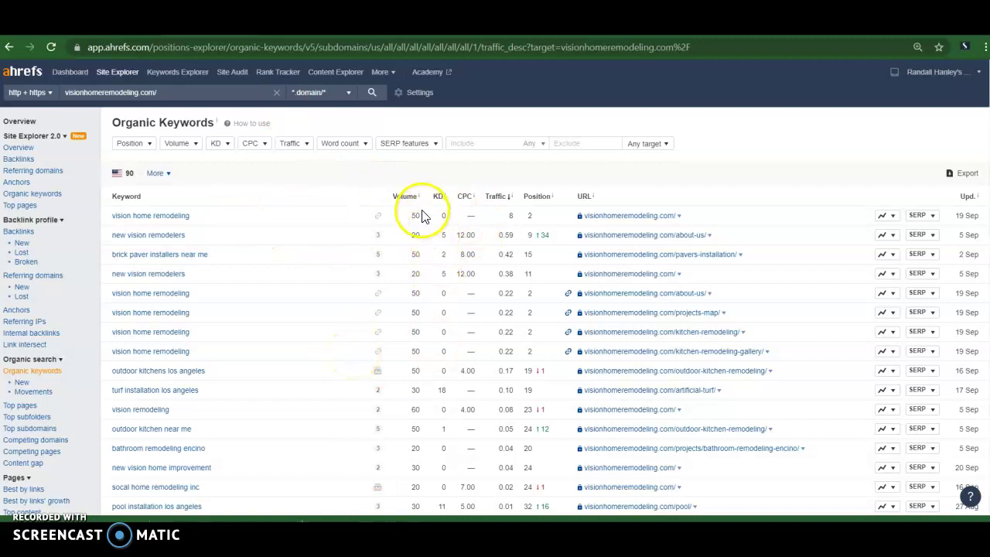
pyautogui.moveTo(420, 202)
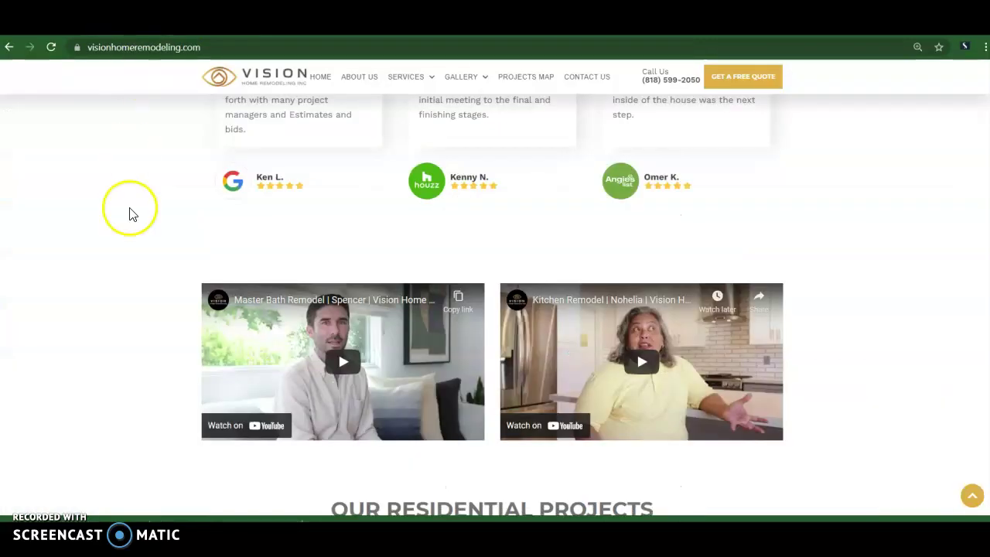
# Step: Switch back to the Vision Home Remodeling homepage and examine the hero text, We Redesign & Rebuild services and customer reviews
pyautogui.scroll(15, 129, 208)
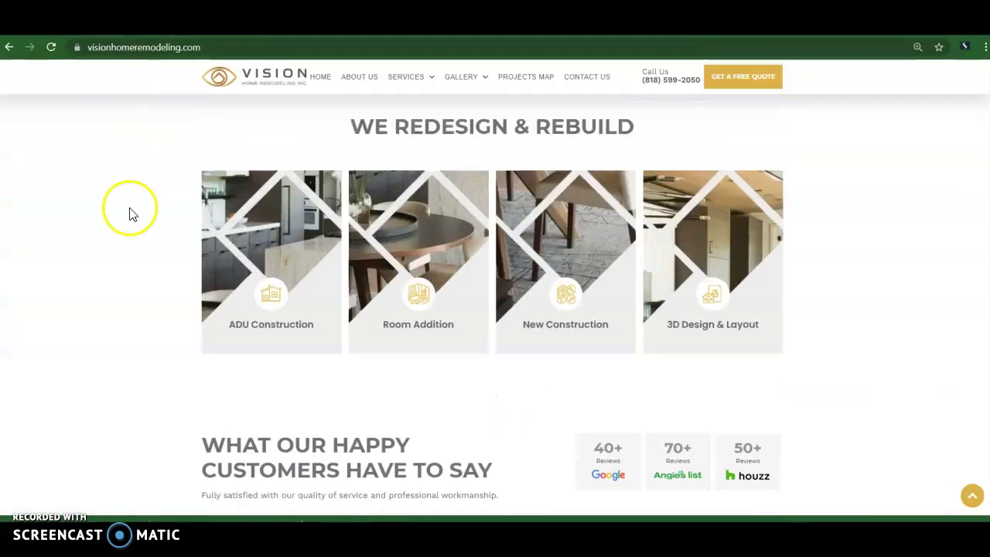
pyautogui.scroll(-8, 129, 208)
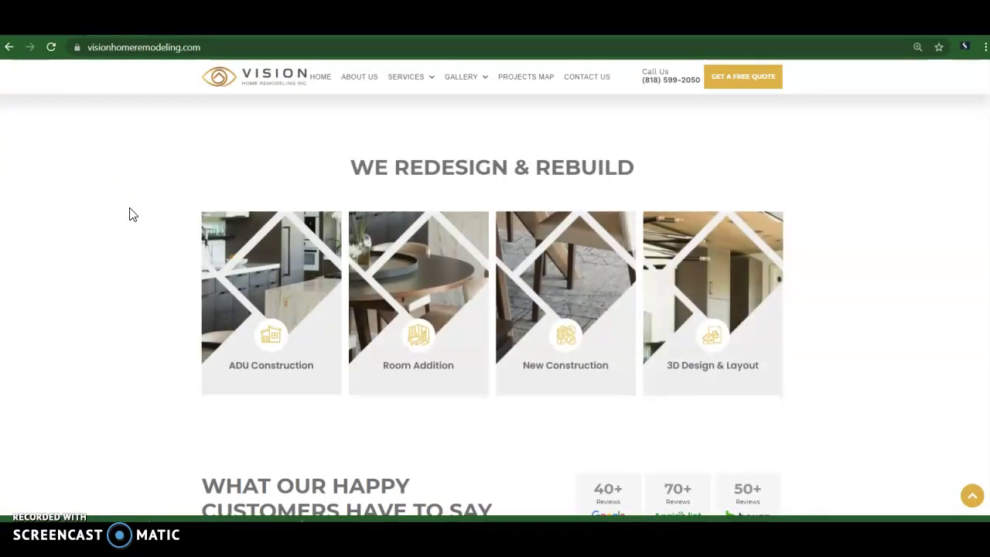
pyautogui.scroll(3, 129, 214)
pyautogui.scroll(-8, 129, 214)
pyautogui.scroll(4, 129, 214)
pyautogui.scroll(4, 130, 214)
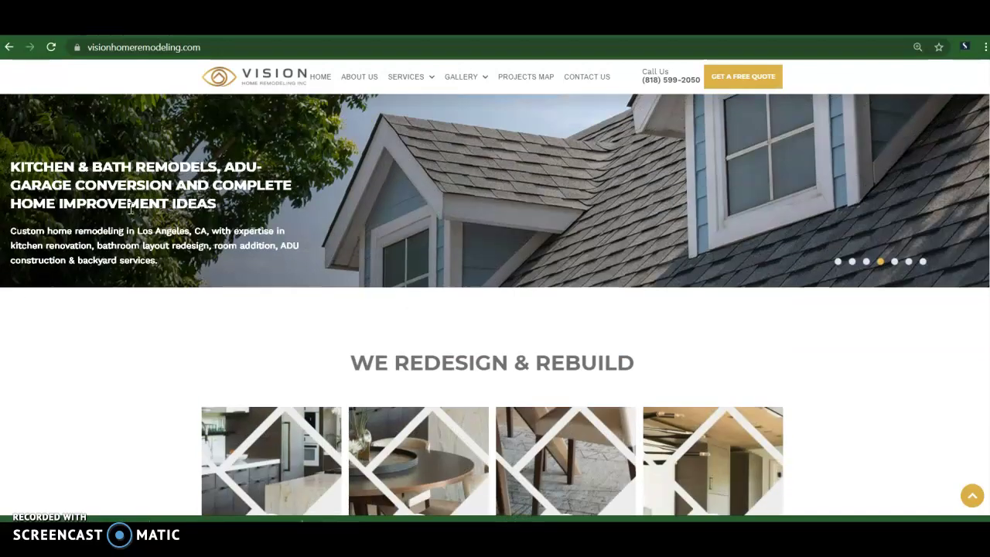
# Step: Switch to the Warley Digital website, look over its homepage, and bring up the contact page's phone, email and address details
pyautogui.click(314, 203)
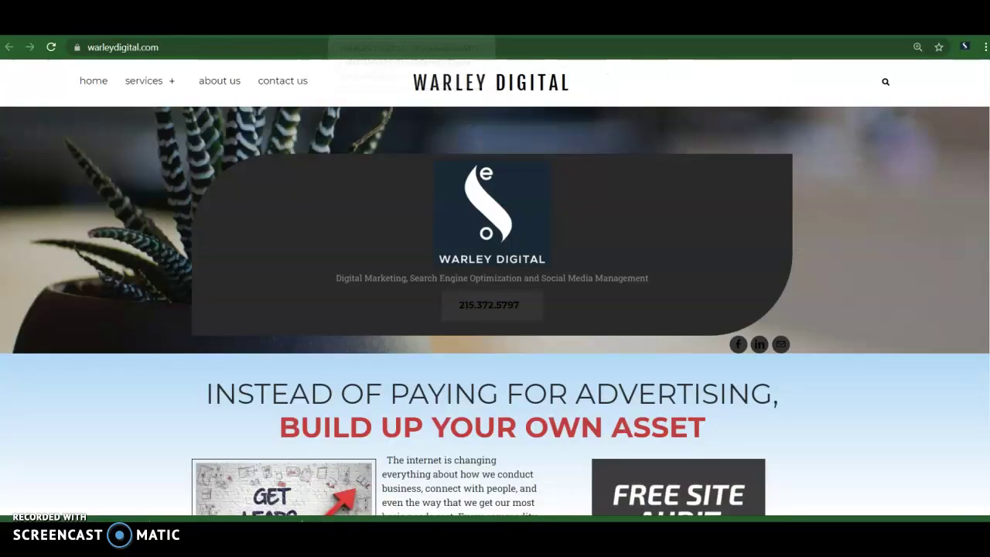
pyautogui.scroll(-2, 482, 162)
pyautogui.scroll(2, 482, 162)
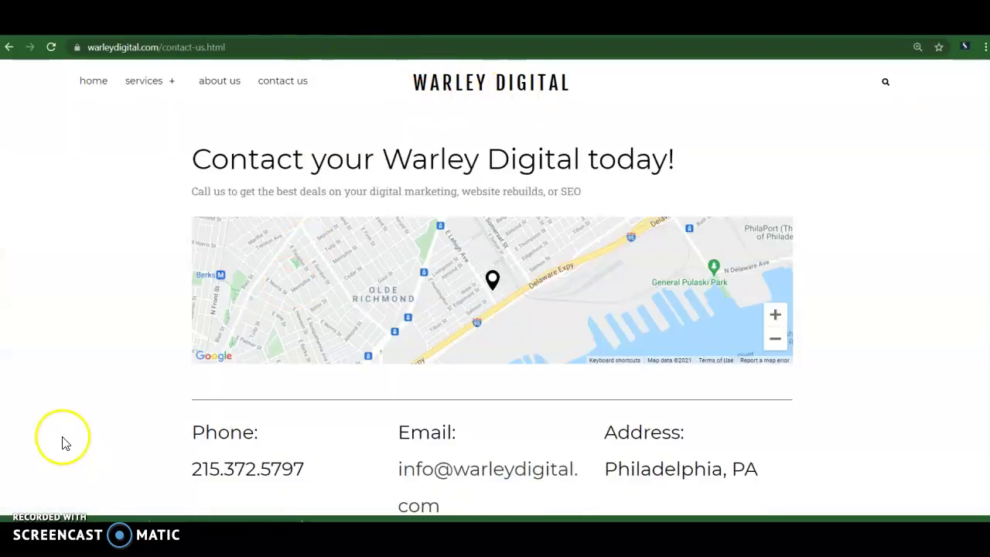
pyautogui.scroll(-3, 103, 358)
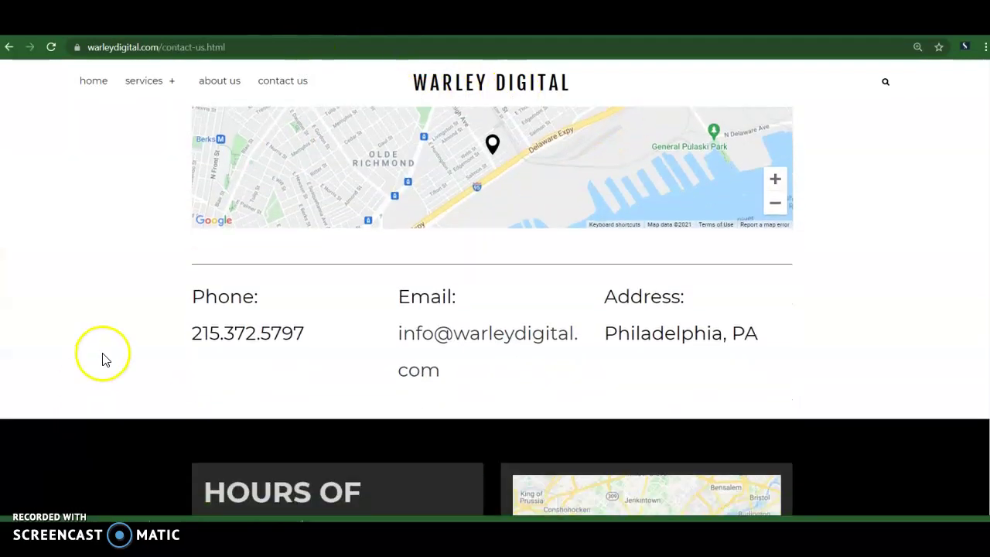